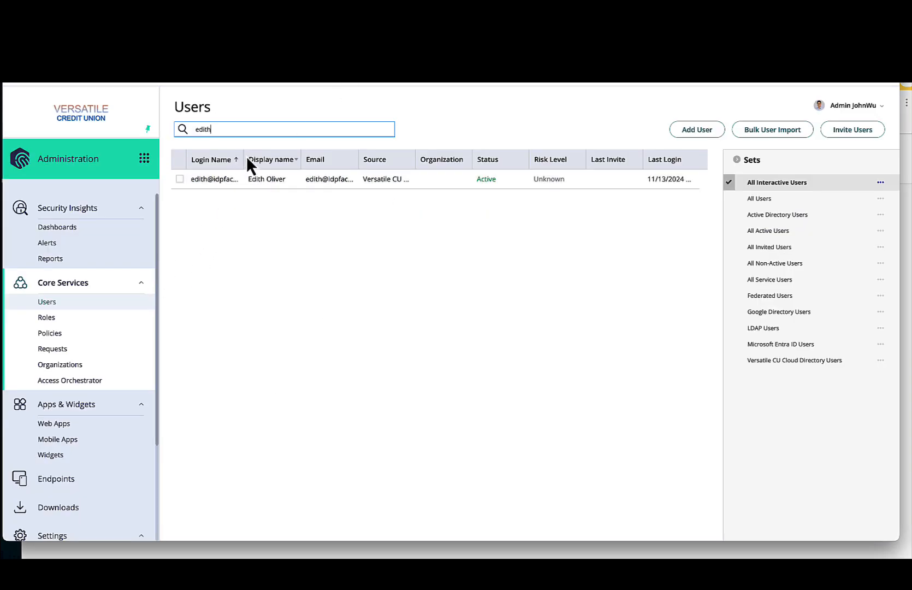
- Widen the Login Name column in the filtered users list
left_click_drag(243, 159, 282, 158)
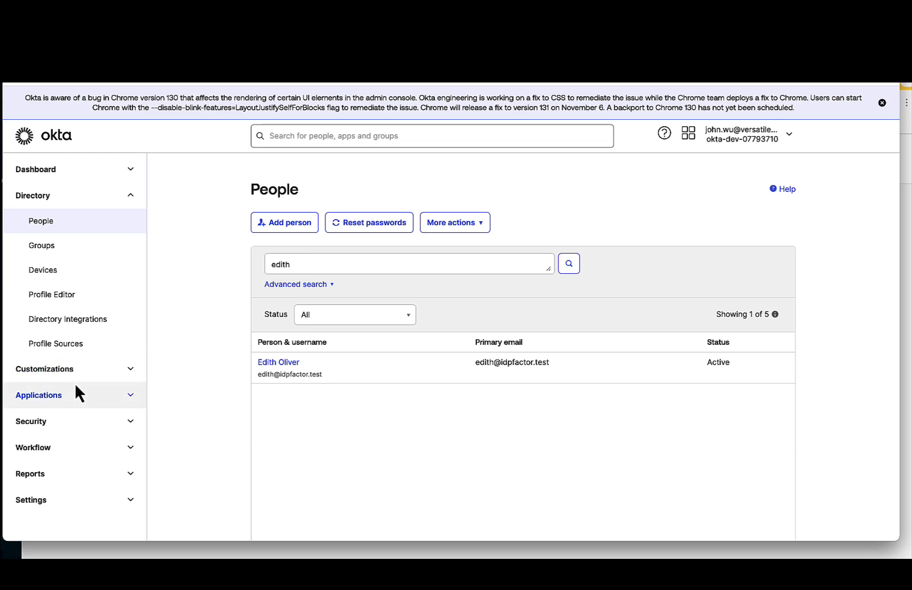
- Open the Identity Providers page among the security settings of the Okta admin console
left_click(90, 422)
scroll(91, 429, "down", 2)
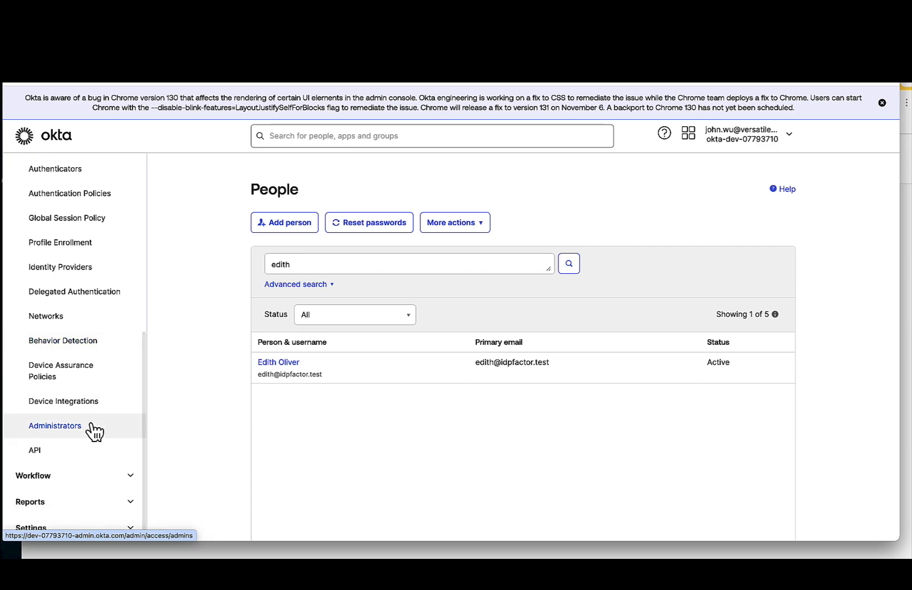
left_click(61, 268)
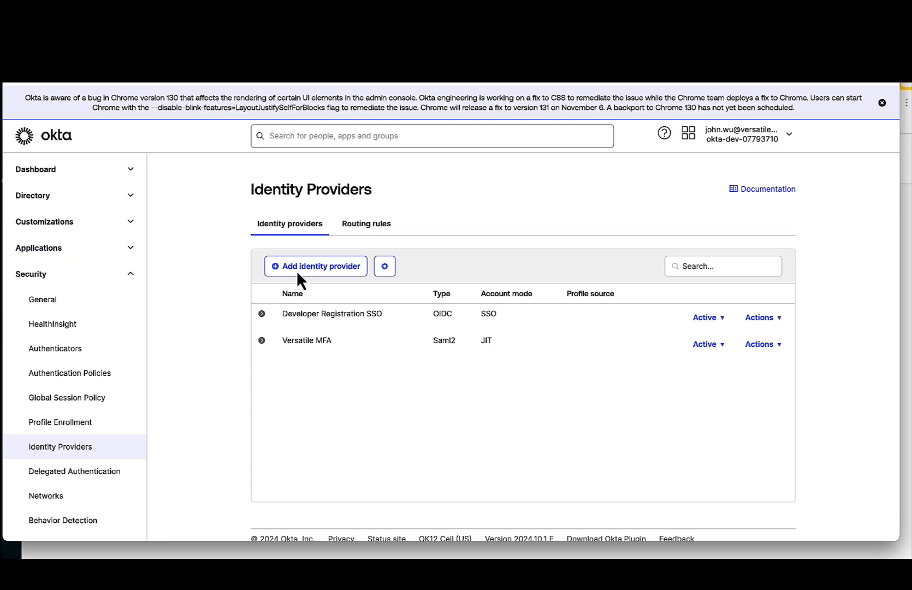
- Start adding a new identity provider of type SAML 2.0 IdP and proceed to its configuration
left_click(314, 272)
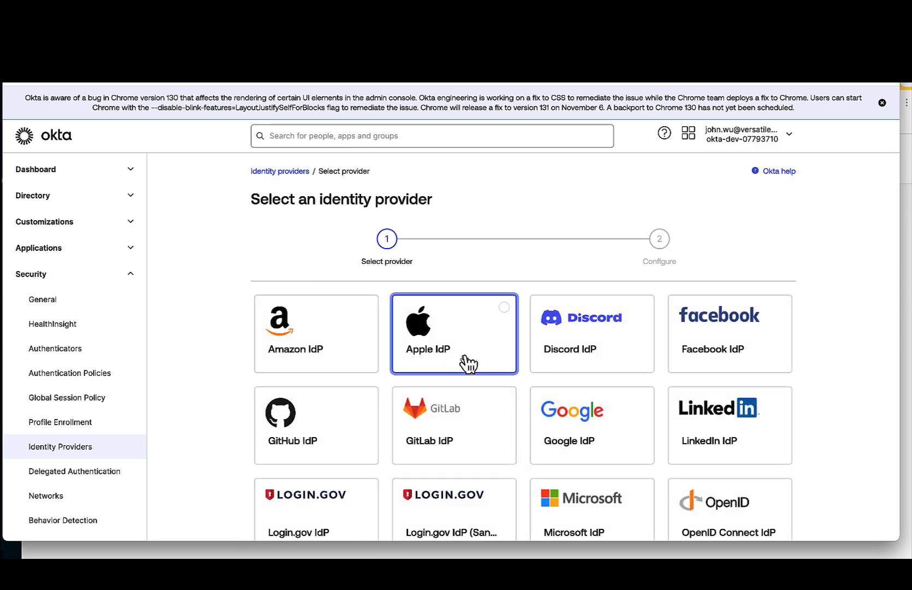
scroll(483, 366, "down", 2)
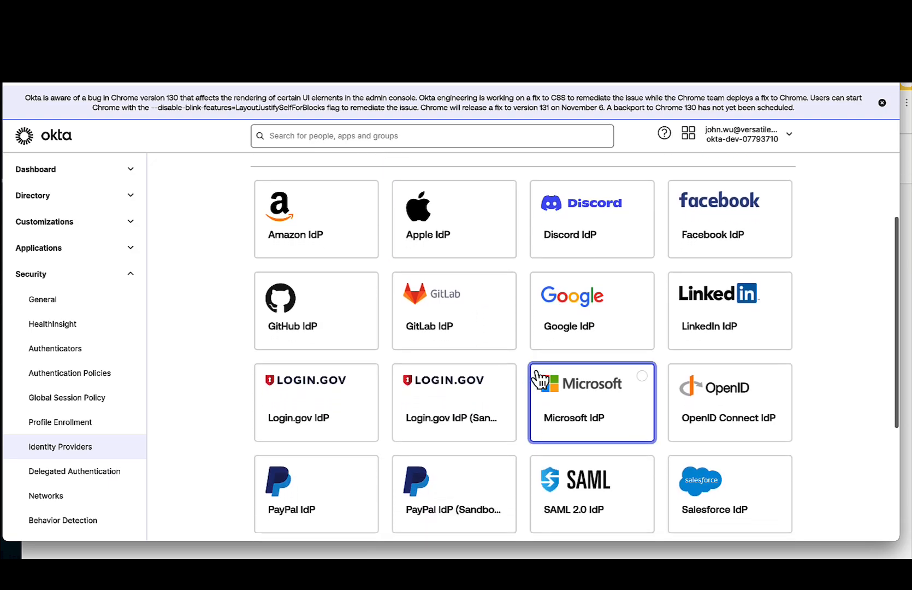
scroll(735, 407, "down", 1)
scroll(734, 407, "down", 1)
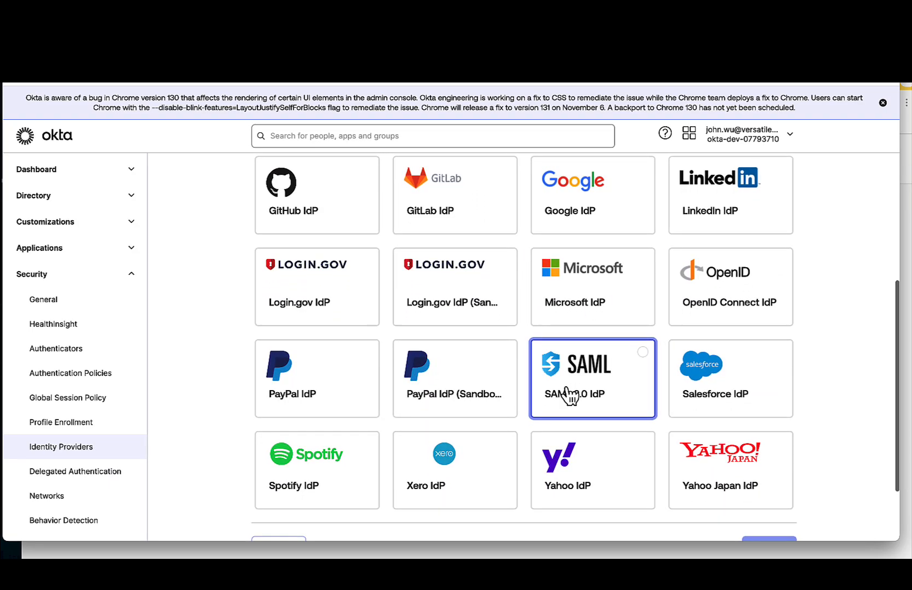
left_click(568, 395)
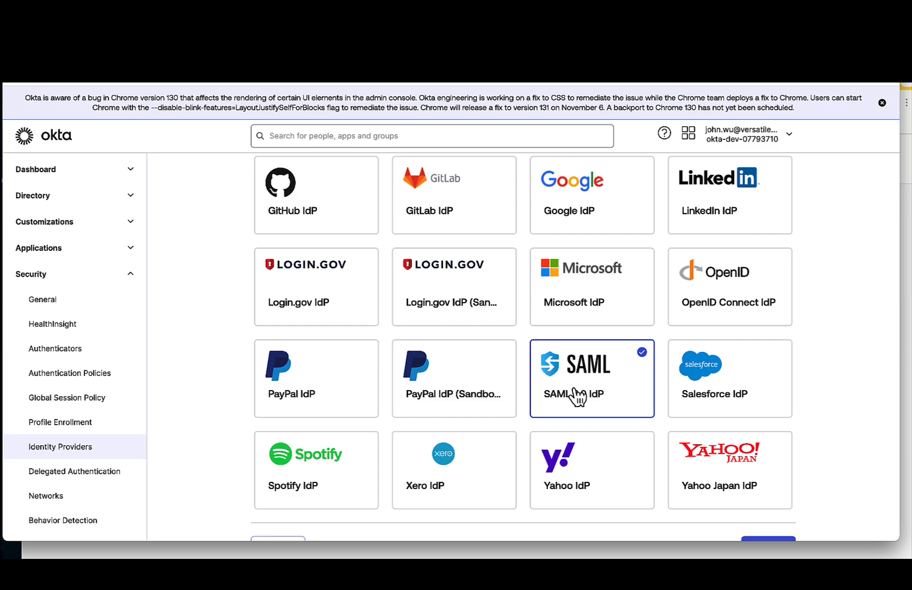
scroll(571, 395, "down", 2)
left_click(769, 459)
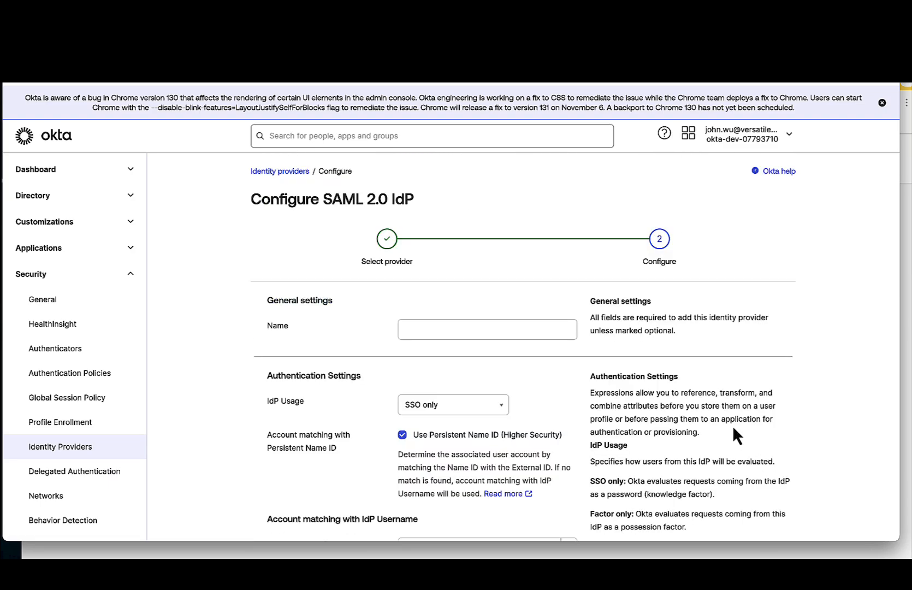
- Name the new SAML identity provider "a" and set its IdP Usage to Factor only
left_click(476, 328)
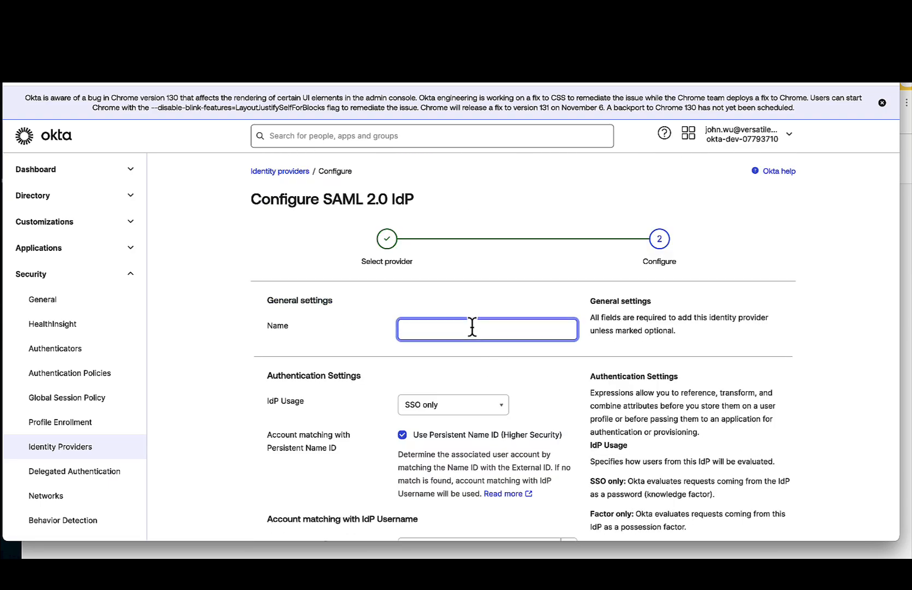
type("a")
left_click(452, 404)
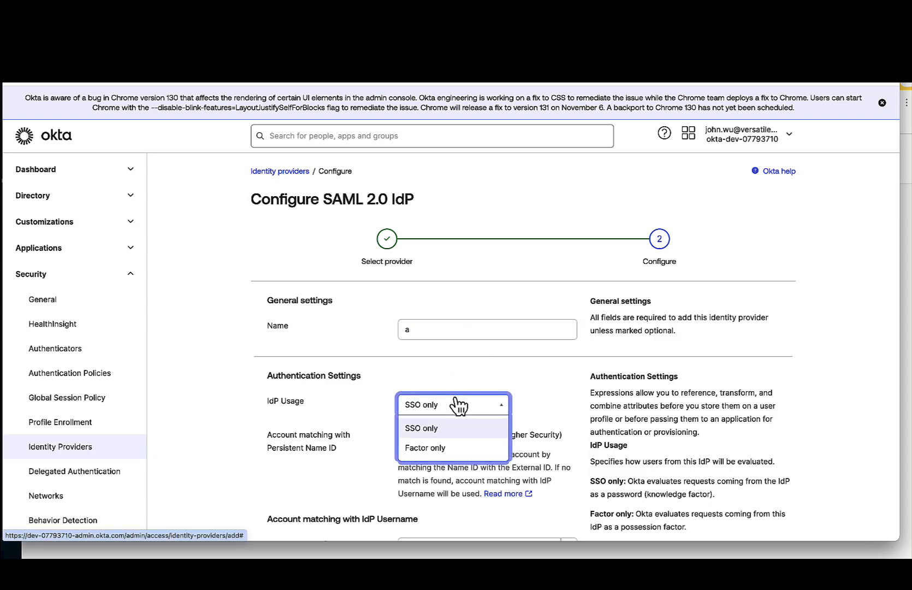
left_click(424, 447)
scroll(370, 419, "down", 2)
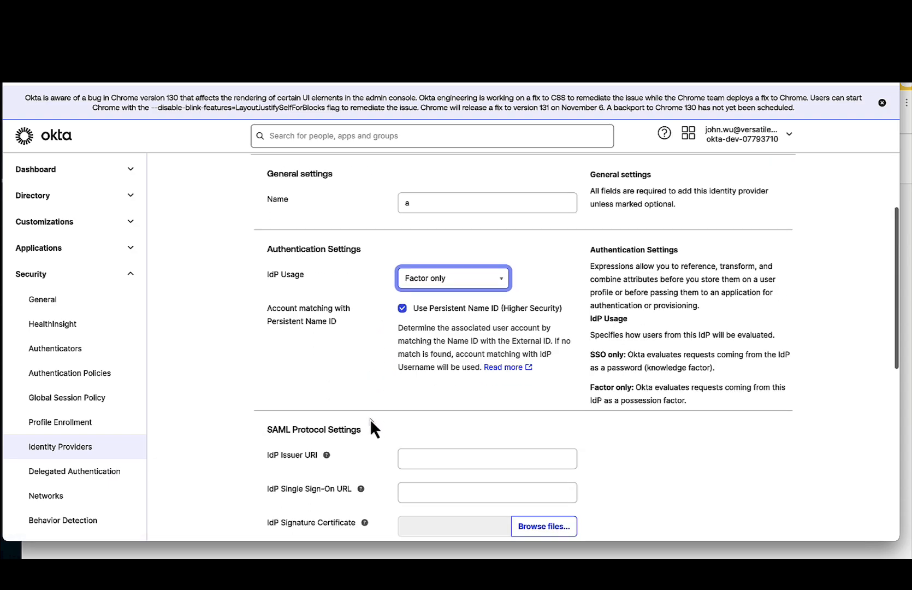
scroll(358, 421, "down", 3)
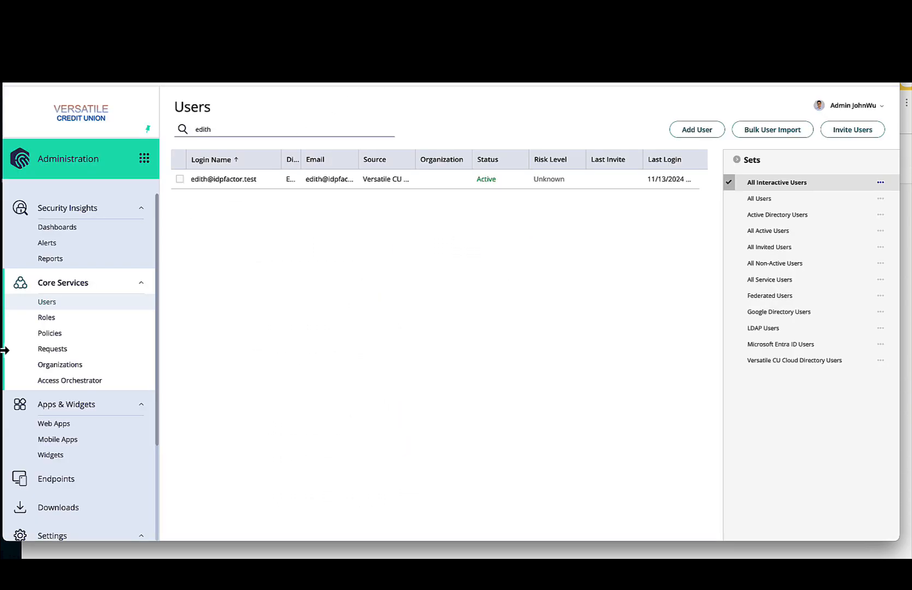
- Switch to the Versatile Credit Union administration portal, search the web apps for "fact" and open IDP as factor for Okta
left_click(79, 424)
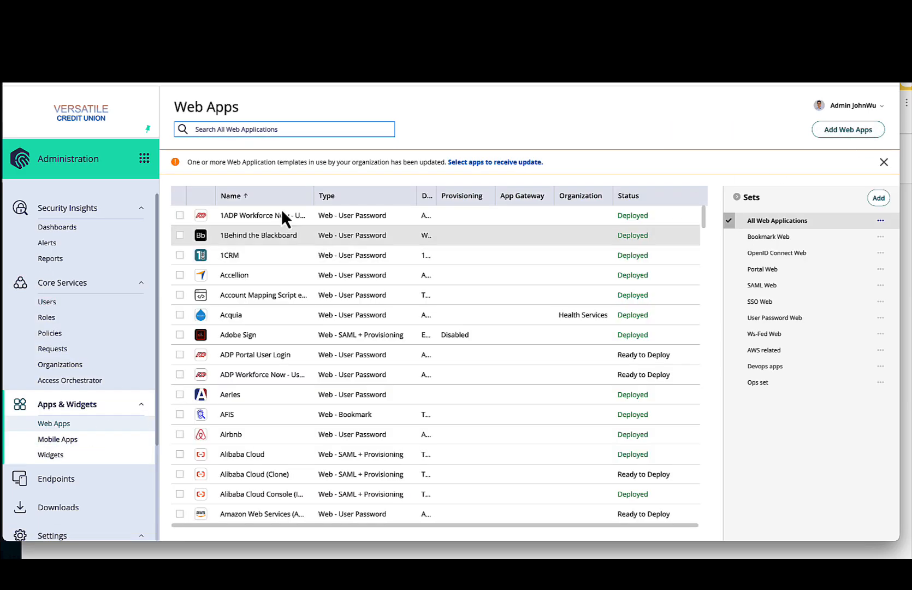
type("fact")
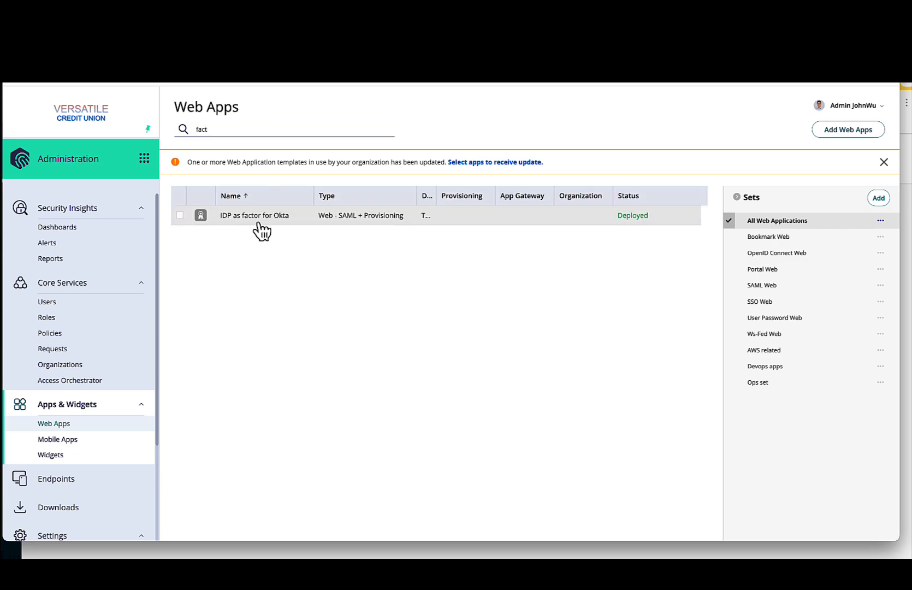
left_click(259, 218)
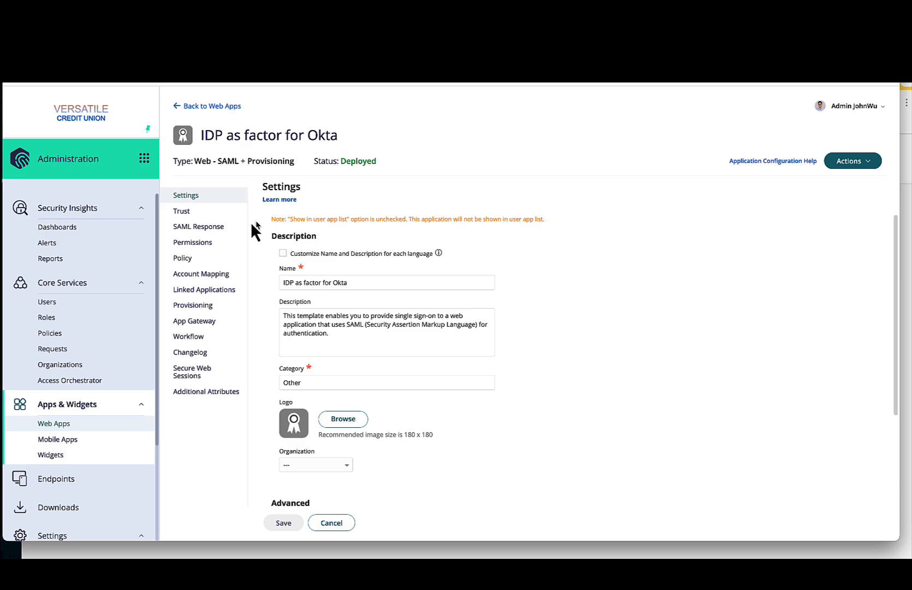
- Review the app's Trust page and its general settings, including the Advanced section
left_click(209, 214)
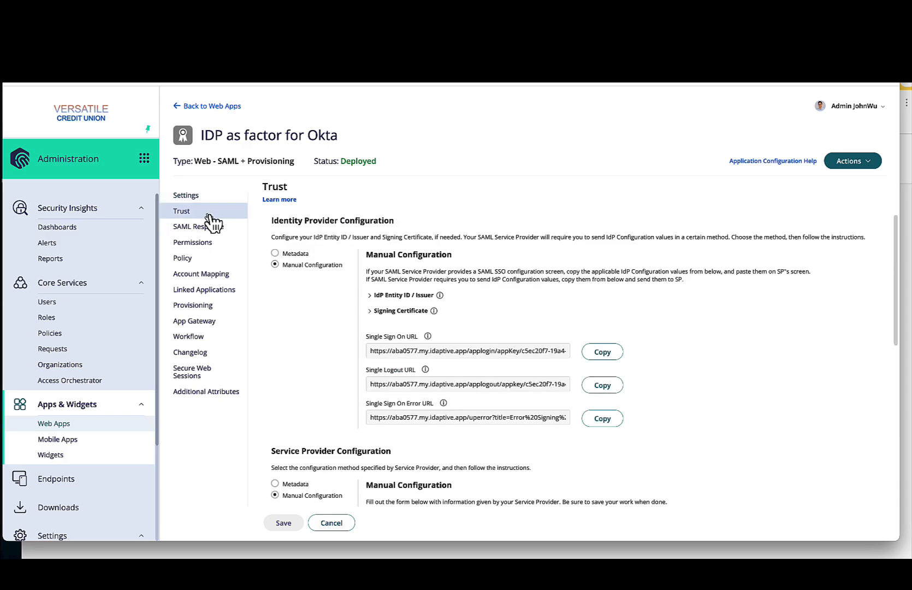
left_click(200, 196)
scroll(332, 481, "down", 1)
scroll(332, 481, "down", 1)
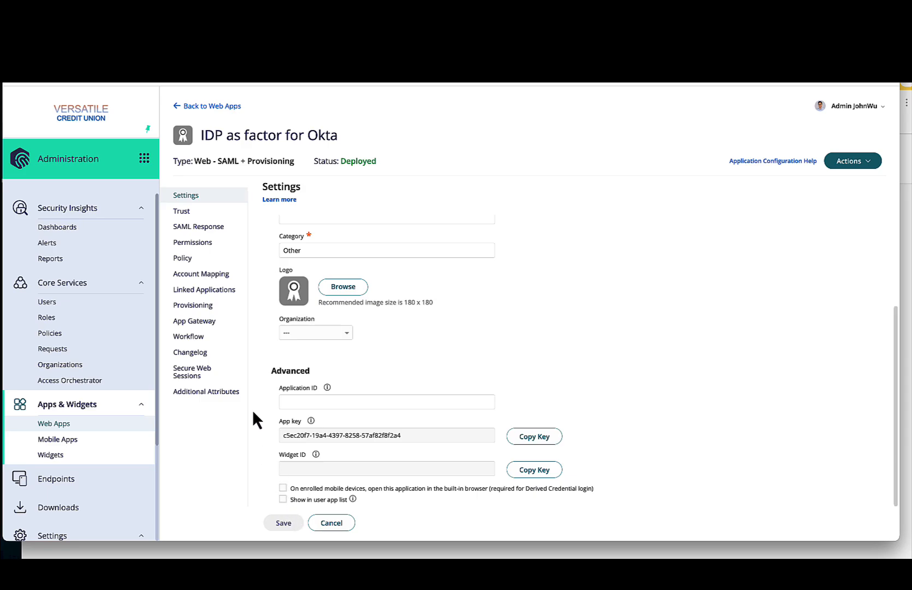
scroll(260, 416, "up", 1)
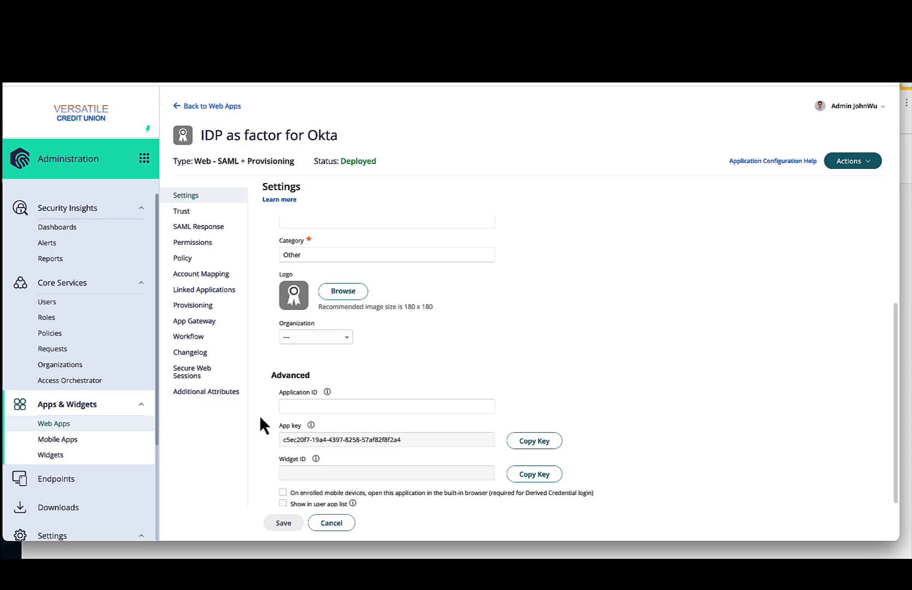
scroll(260, 415, "up", 3)
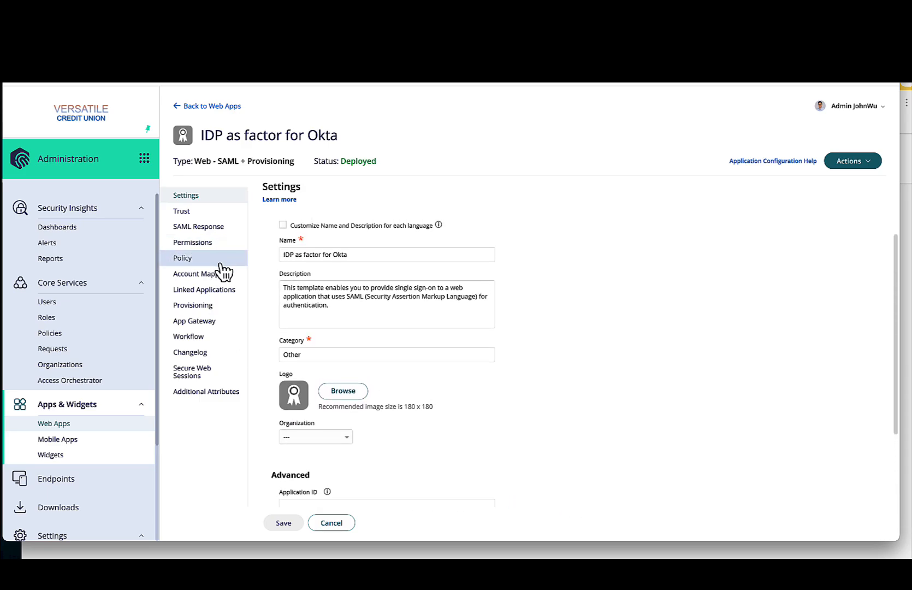
- Search for the demo user by first name, add them to the app's permissions and save
left_click(201, 244)
left_click(283, 227)
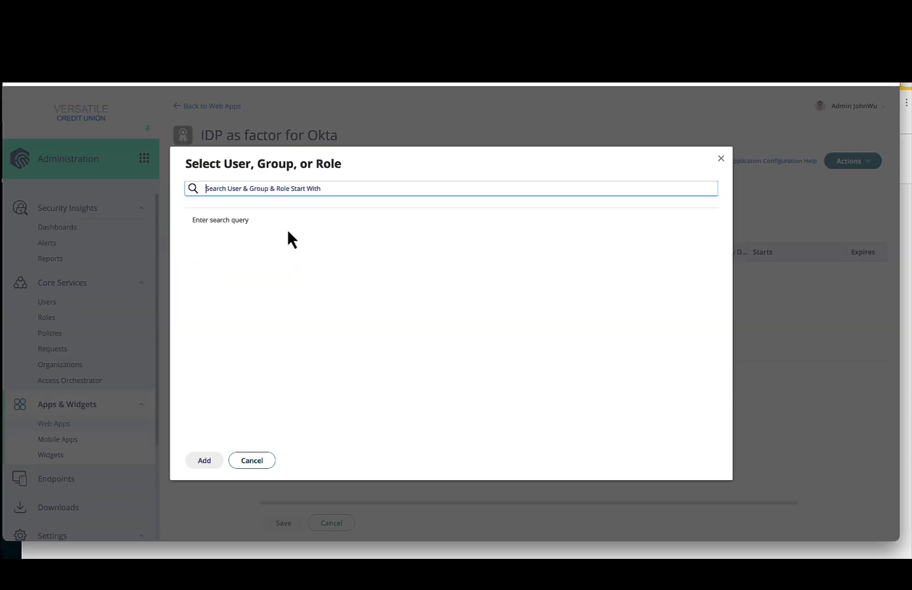
type("edith")
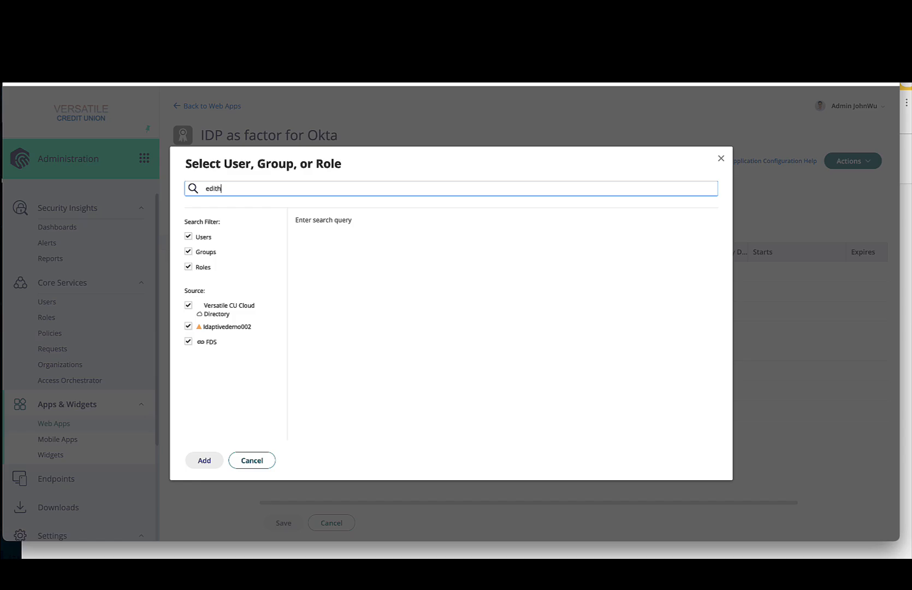
left_click(361, 239)
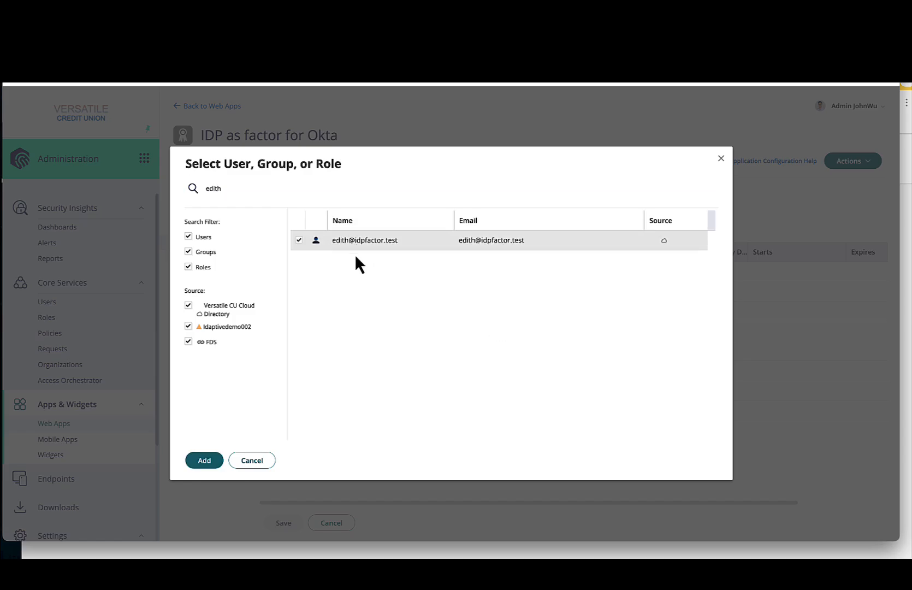
left_click(208, 461)
left_click(285, 523)
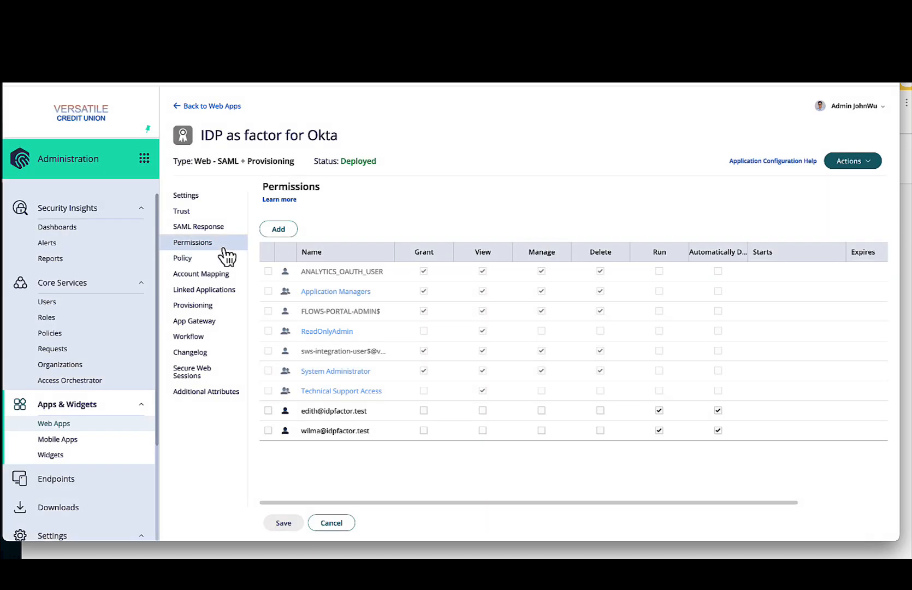
- Examine the app's Trust configuration and expand the IdP Entity ID / Issuer details under Identity Provider Configuration
left_click(200, 217)
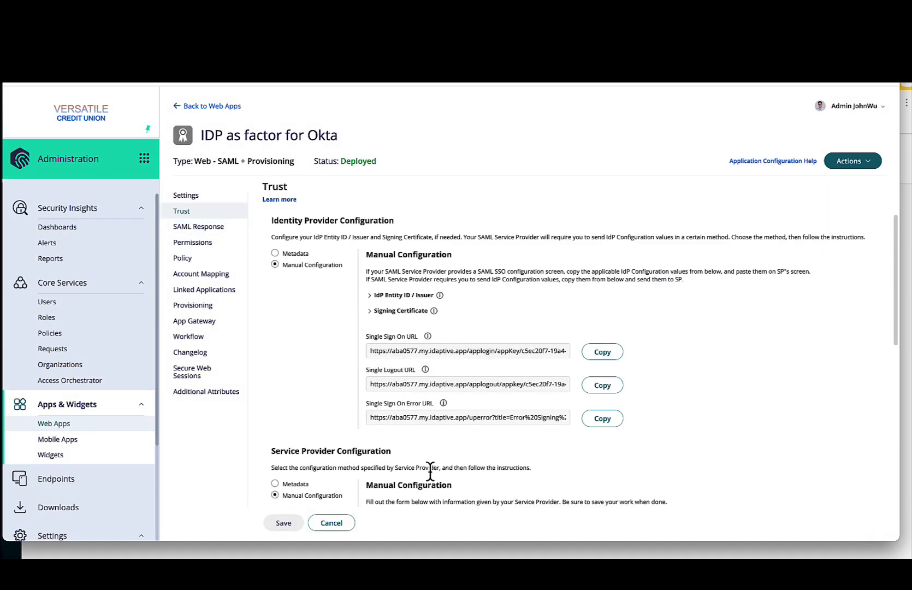
scroll(419, 440, "down", 2)
scroll(432, 434, "up", 1)
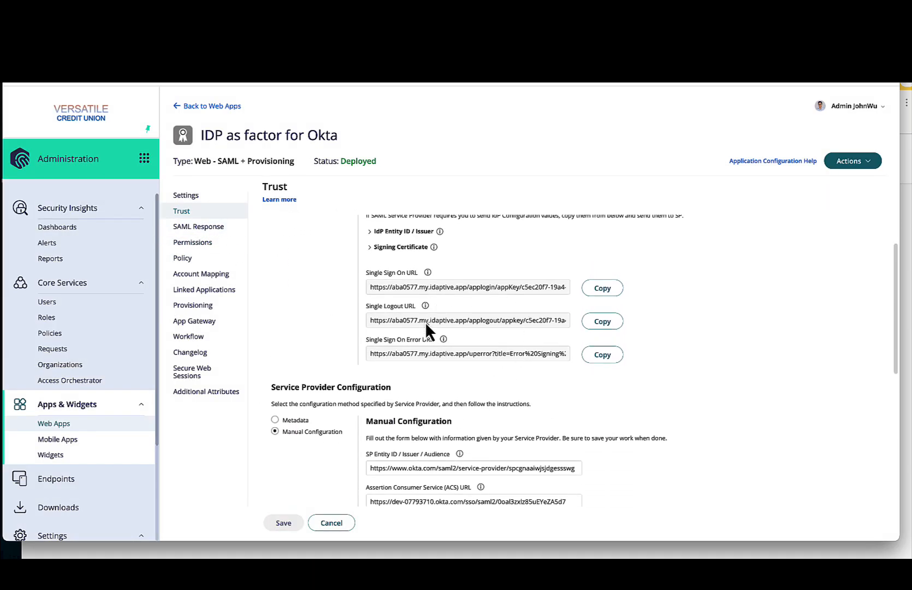
scroll(409, 355, "up", 1)
scroll(334, 295, "up", 1)
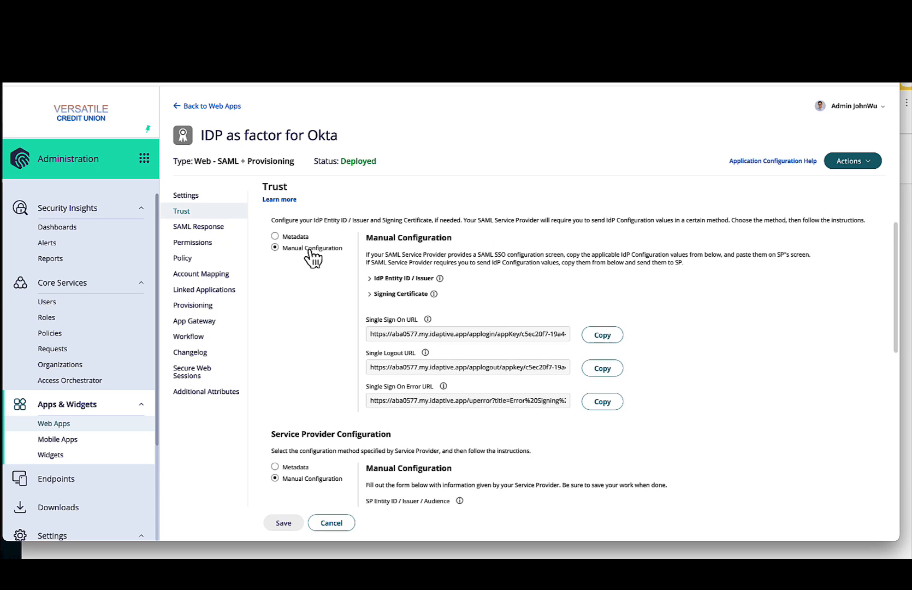
left_click(418, 279)
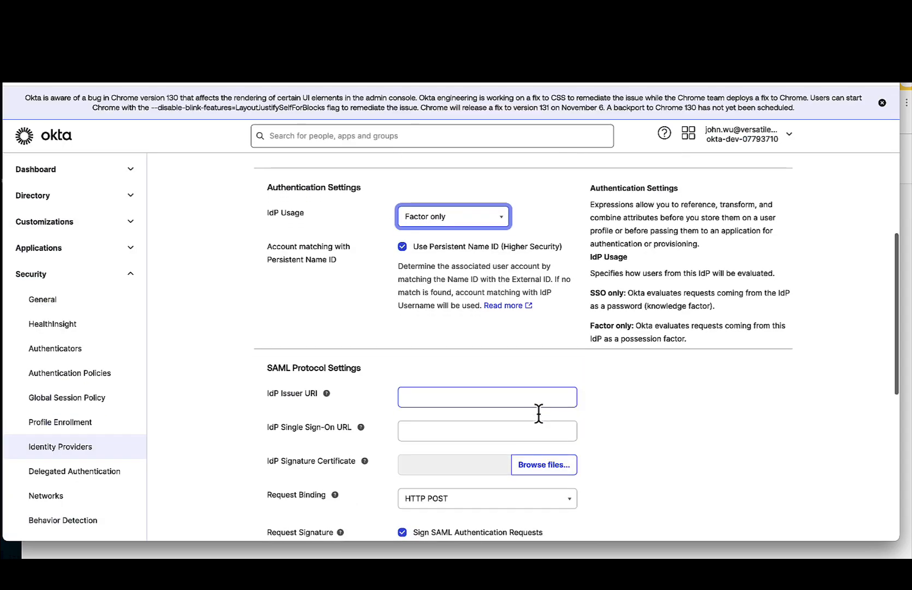
scroll(540, 409, "down", 3)
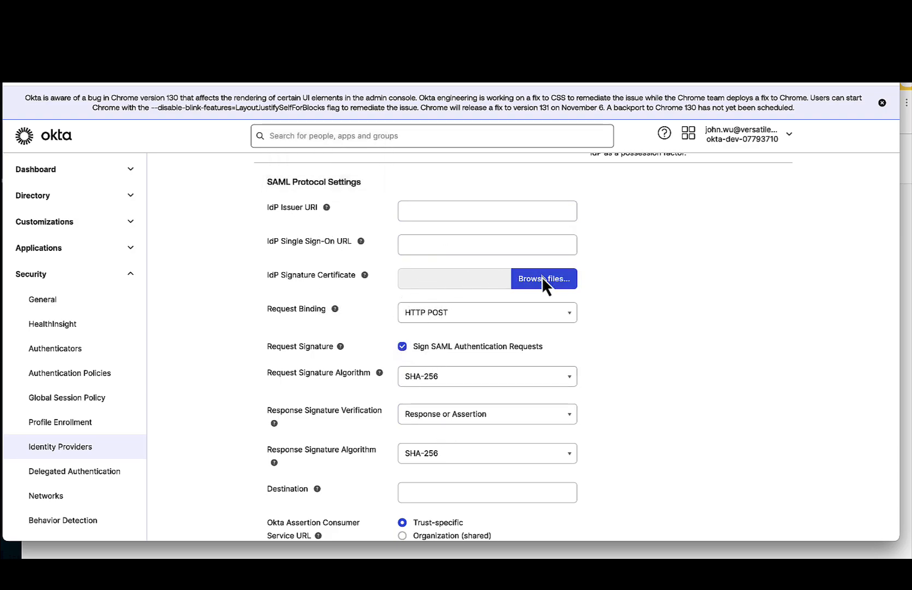
- Discard the new SAML IdP form in Okta and open the configuration of the existing Versatile MFA provider
scroll(506, 326, "down", 3)
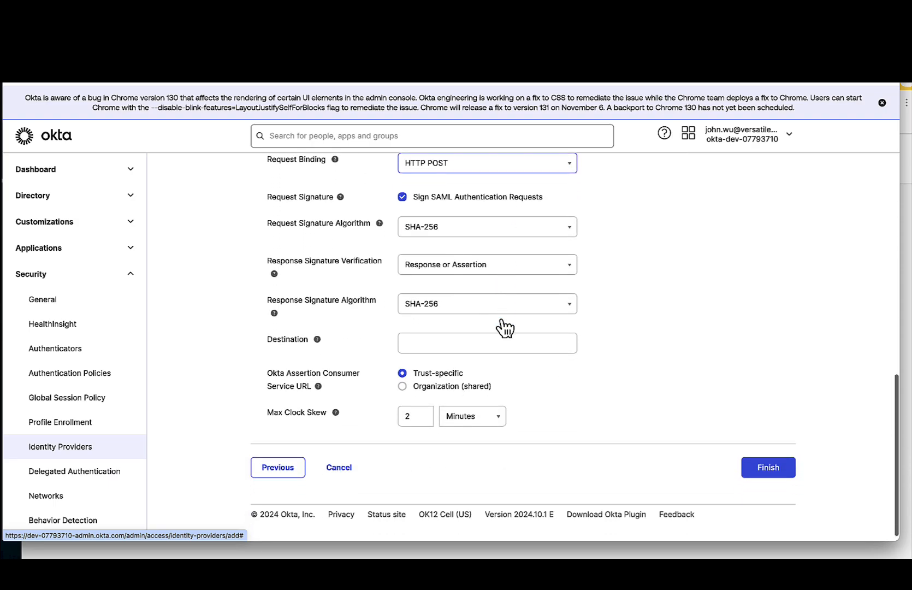
left_click(338, 459)
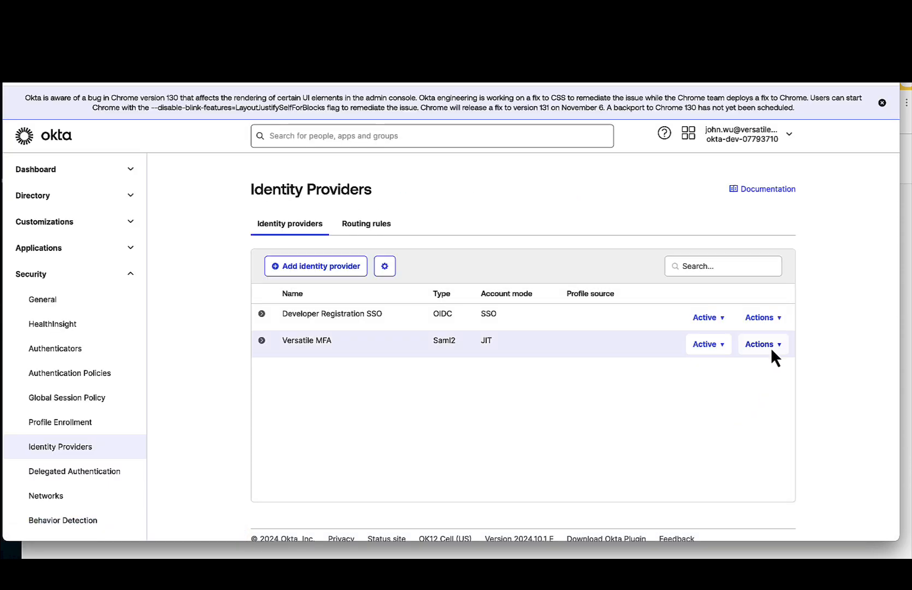
left_click(768, 343)
left_click(768, 375)
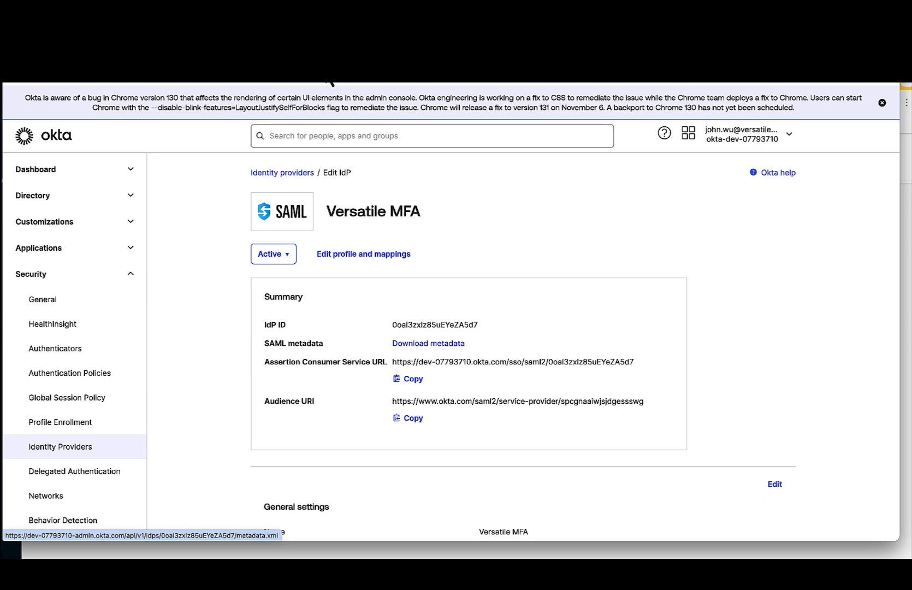
- Return to the app's Trust page and compare the Metadata and Manual Configuration methods for the service provider
left_click(334, 83)
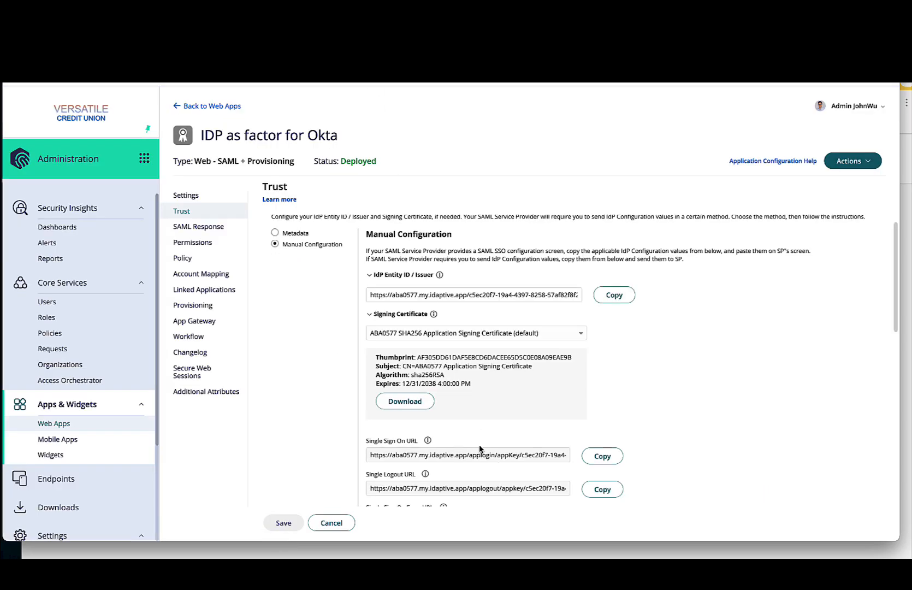
scroll(480, 448, "down", 5)
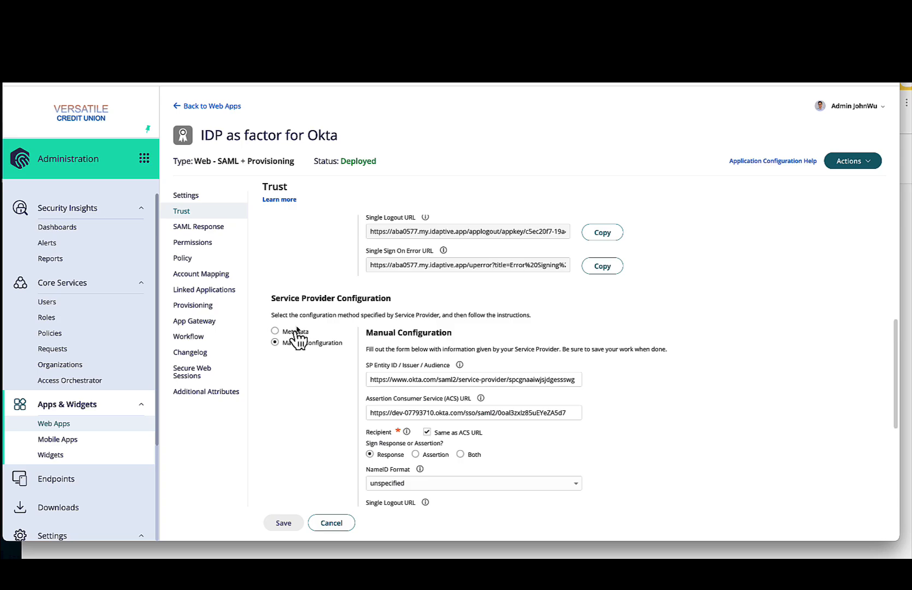
left_click(298, 331)
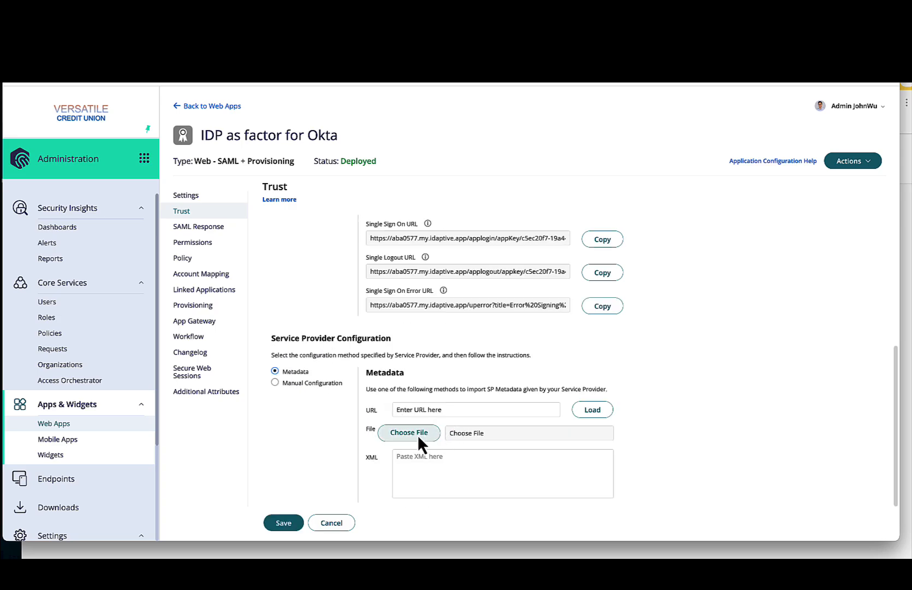
left_click(314, 384)
scroll(349, 388, "down", 1)
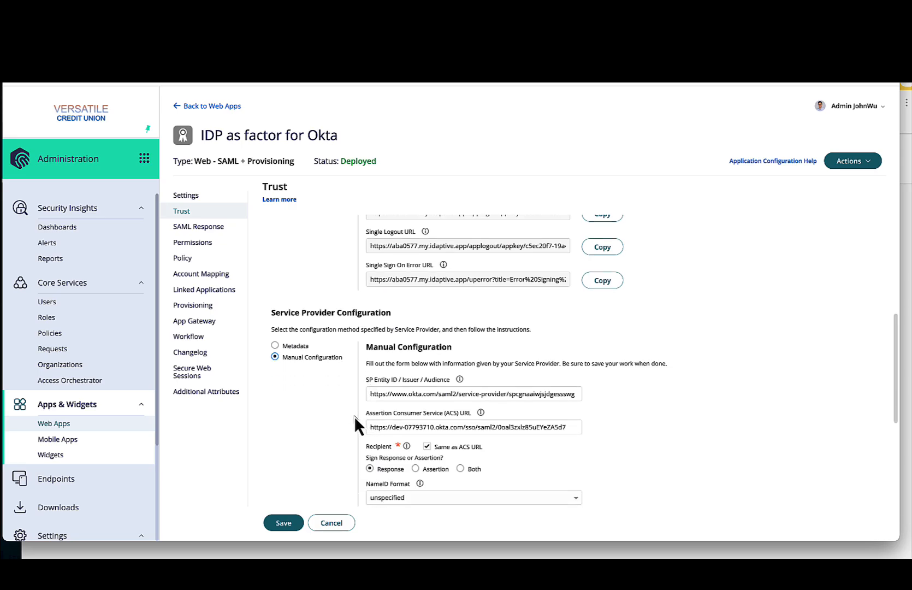
- Review the manual service provider settings, leave the Trust page without saving changes and open the policy list
scroll(354, 416, "down", 5)
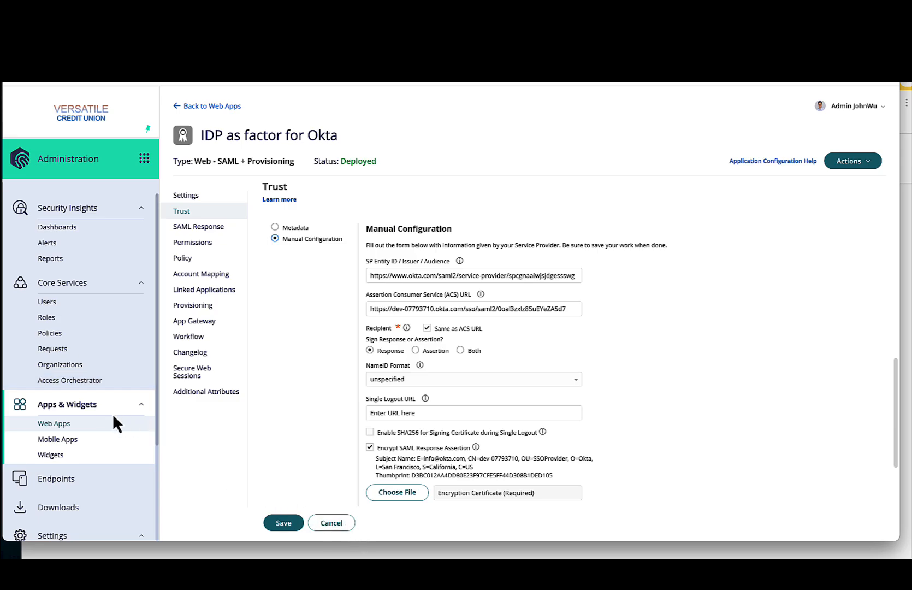
left_click(68, 348)
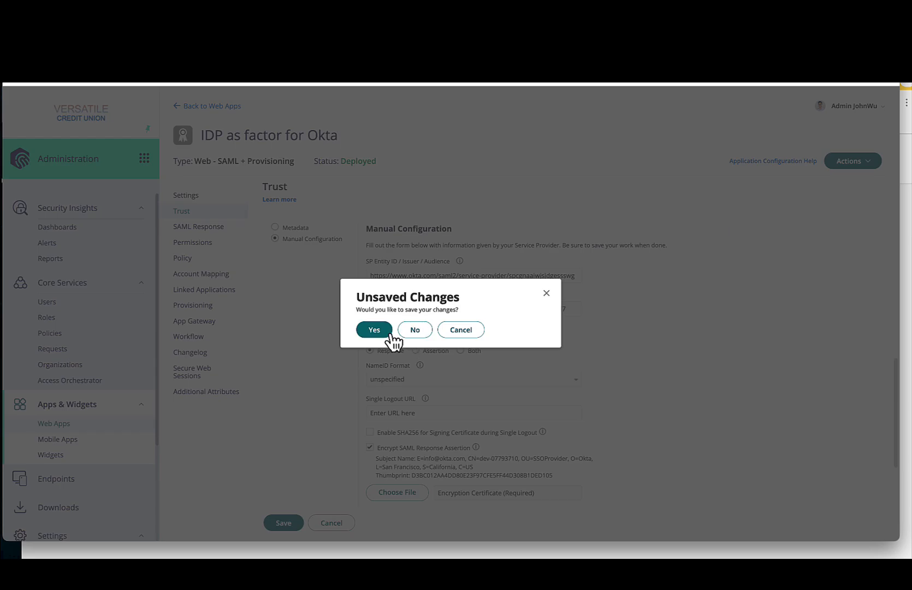
left_click(415, 330)
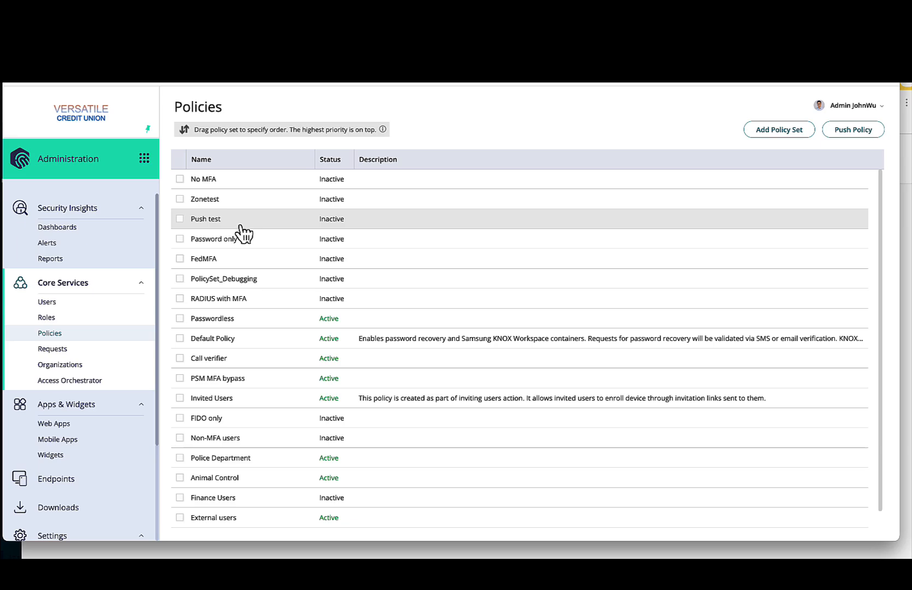
- Open the Passwordless policy set and display its Authentication settings within Authentication Policies
left_click(253, 325)
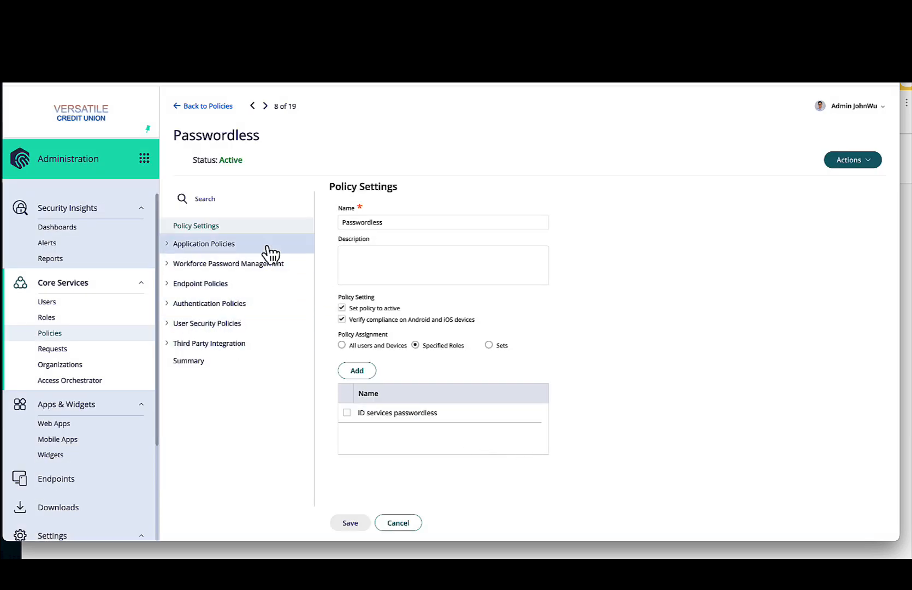
left_click(204, 285)
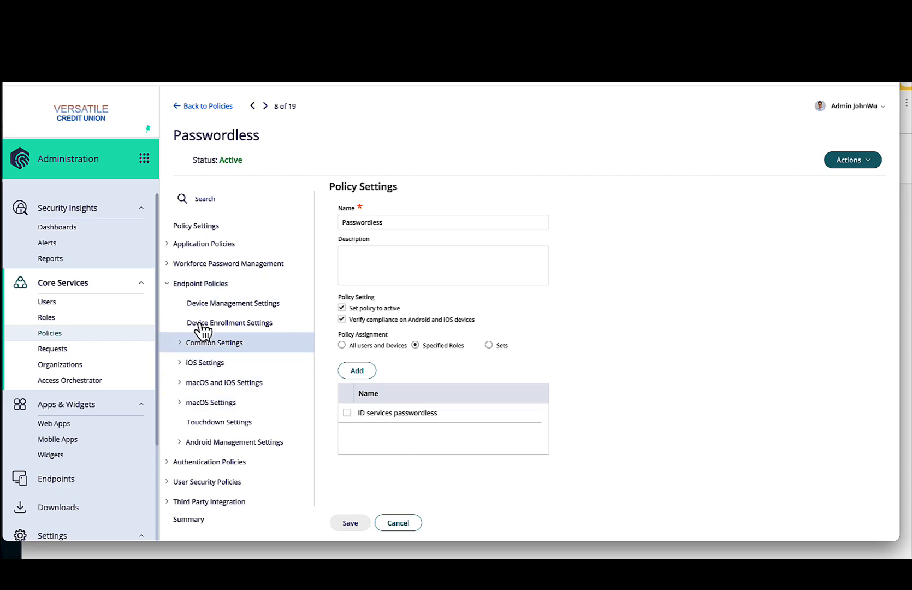
left_click(183, 465)
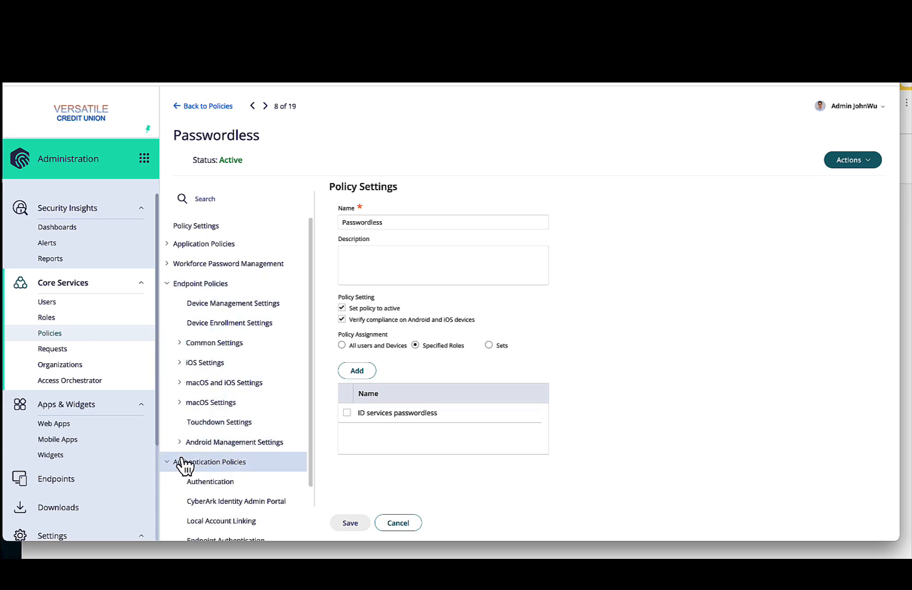
scroll(218, 453, "down", 1)
left_click(237, 425)
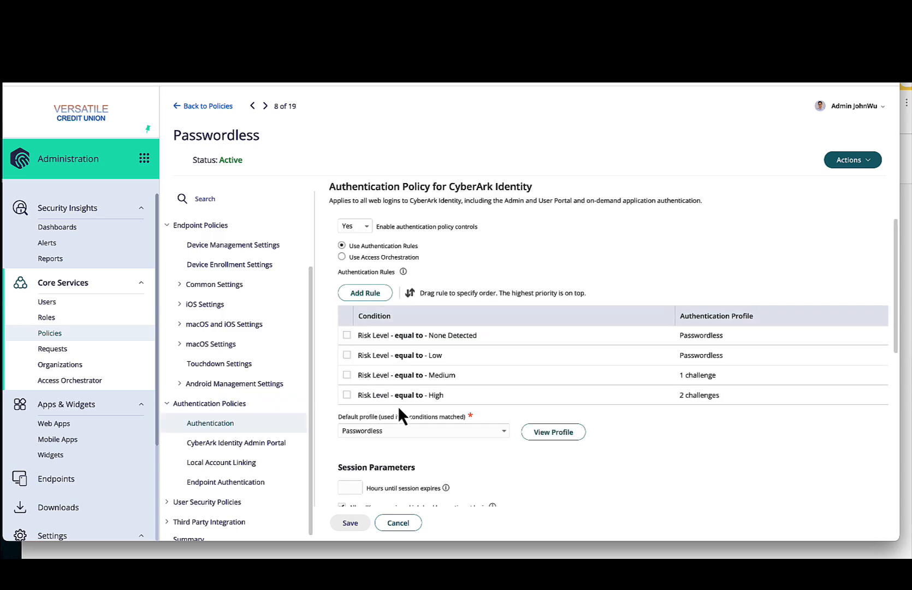
- View the default Passwordless authentication profile, review the mechanisms for both challenges and close the profile
left_click(547, 437)
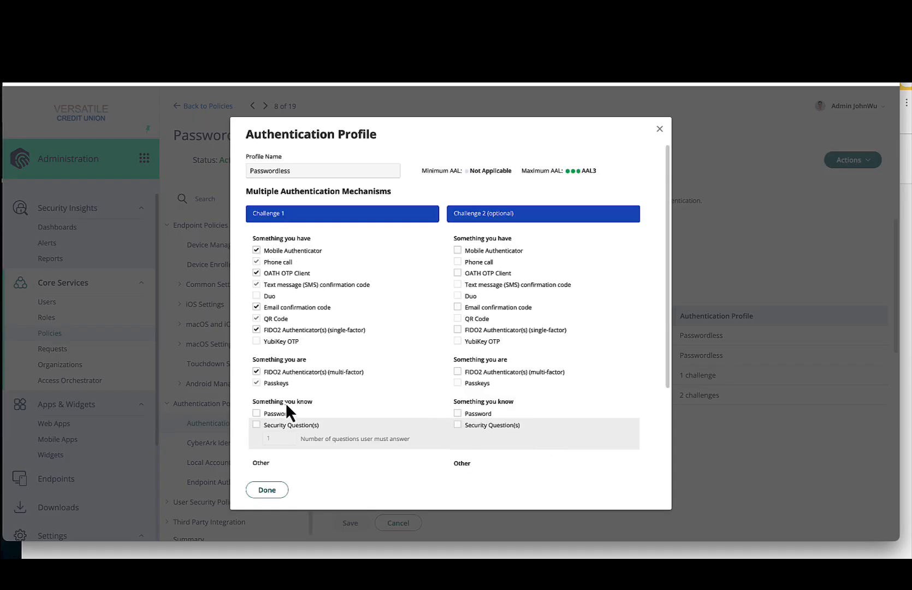
scroll(286, 404, "down", 2)
scroll(286, 407, "up", 1)
scroll(286, 407, "up", 1)
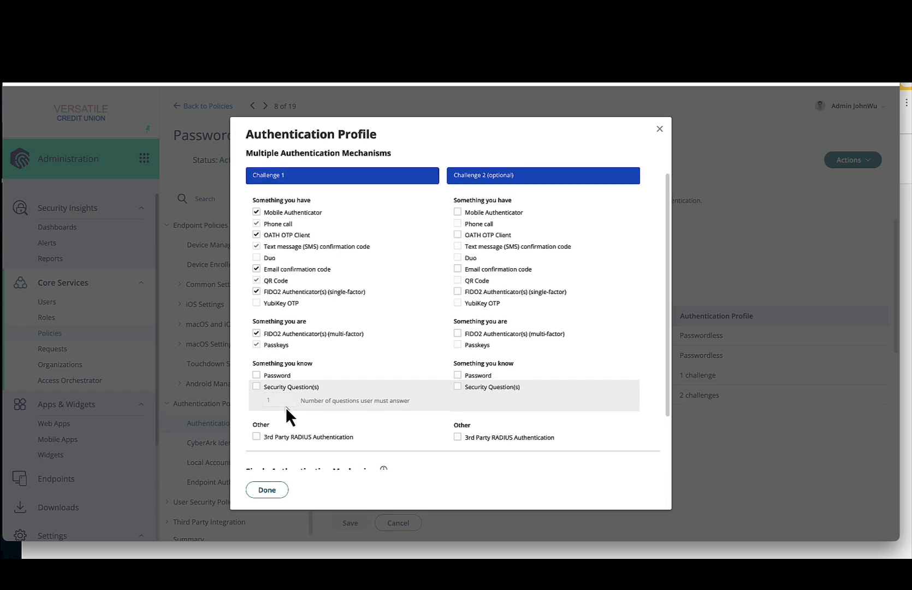
scroll(286, 407, "up", 3)
left_click(267, 490)
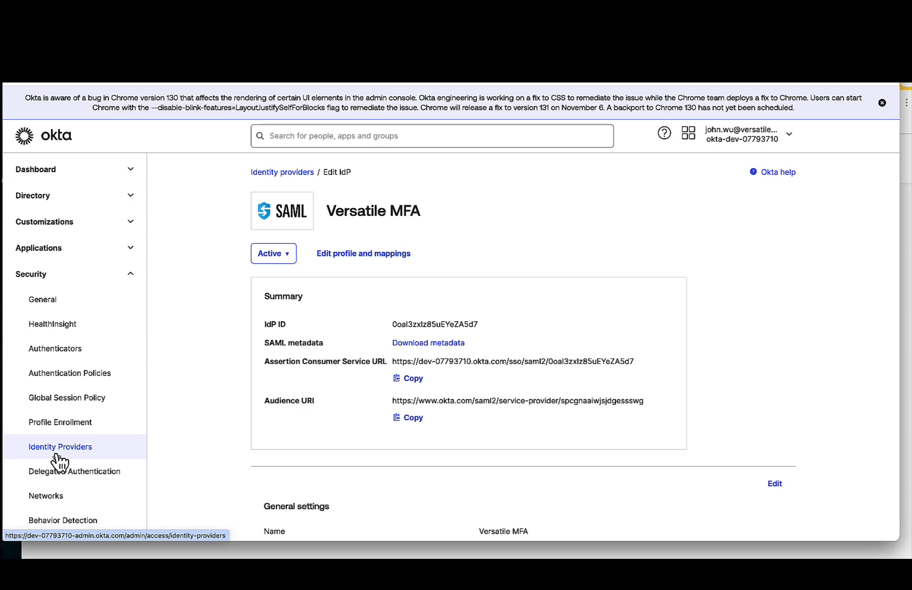
- Open Okta's Authenticators page, review the authenticator types that can be added and close the selection
left_click(85, 355)
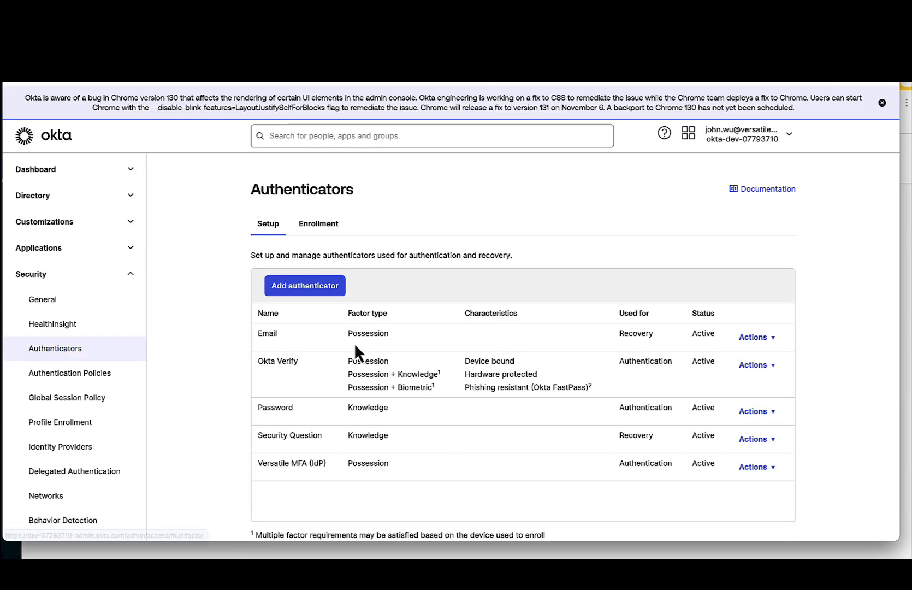
left_click(318, 288)
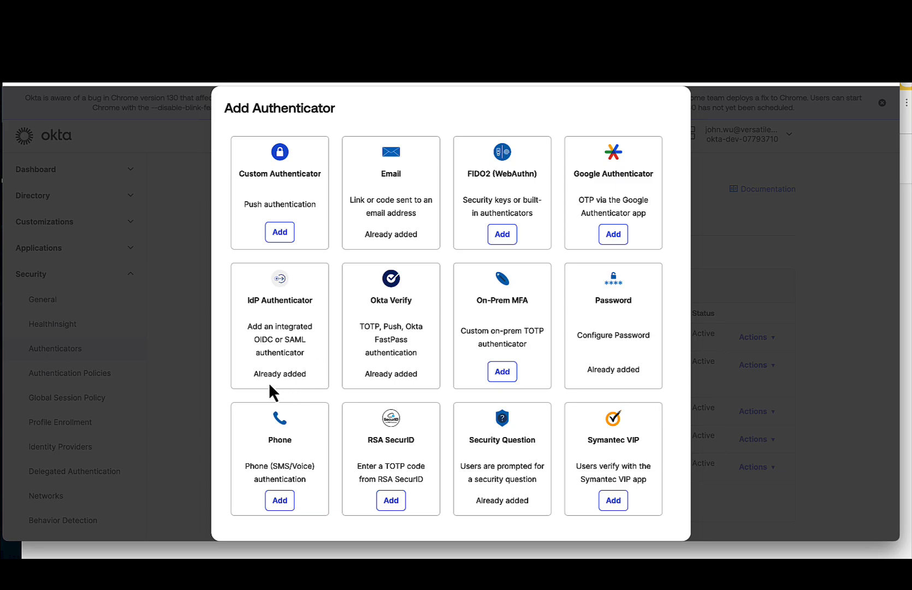
scroll(503, 446, "down", 1)
left_click(663, 516)
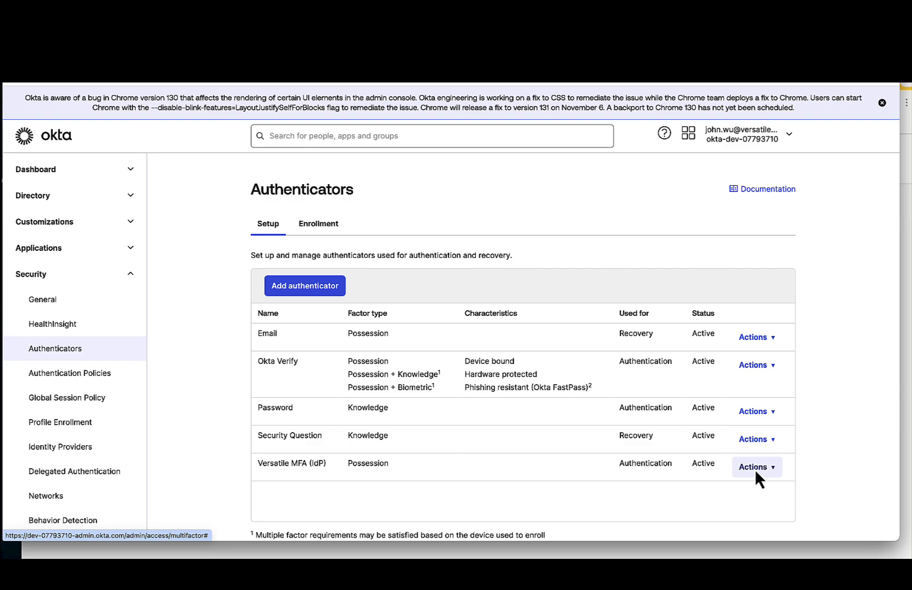
- Open the Versatile MFA authenticator for editing, check its Identity Provider selection and cancel the edit
left_click(769, 469)
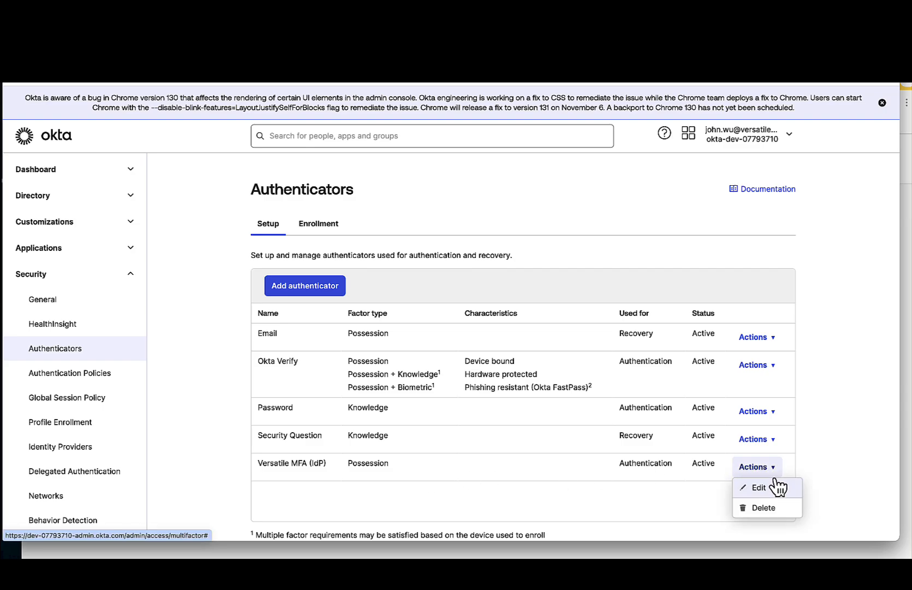
left_click(776, 486)
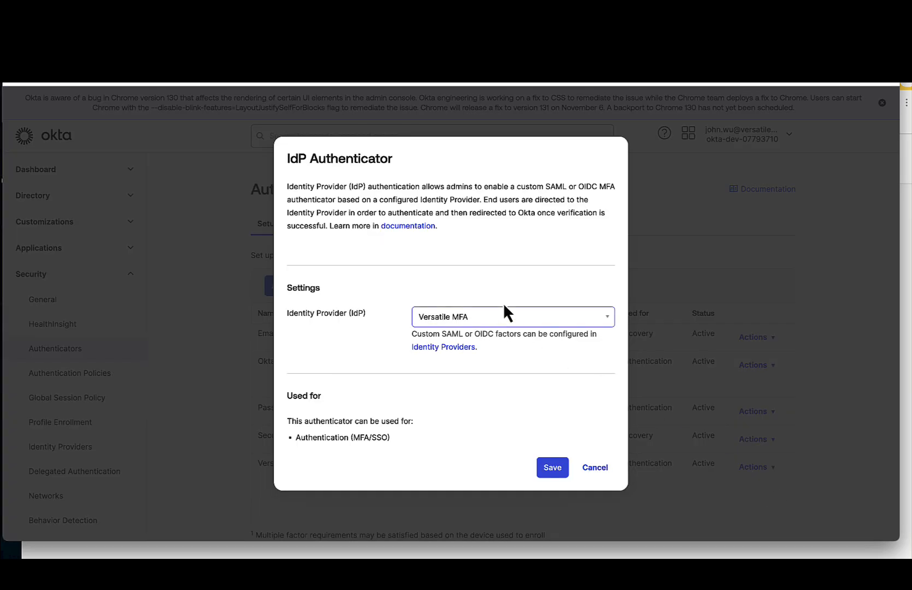
left_click(504, 310)
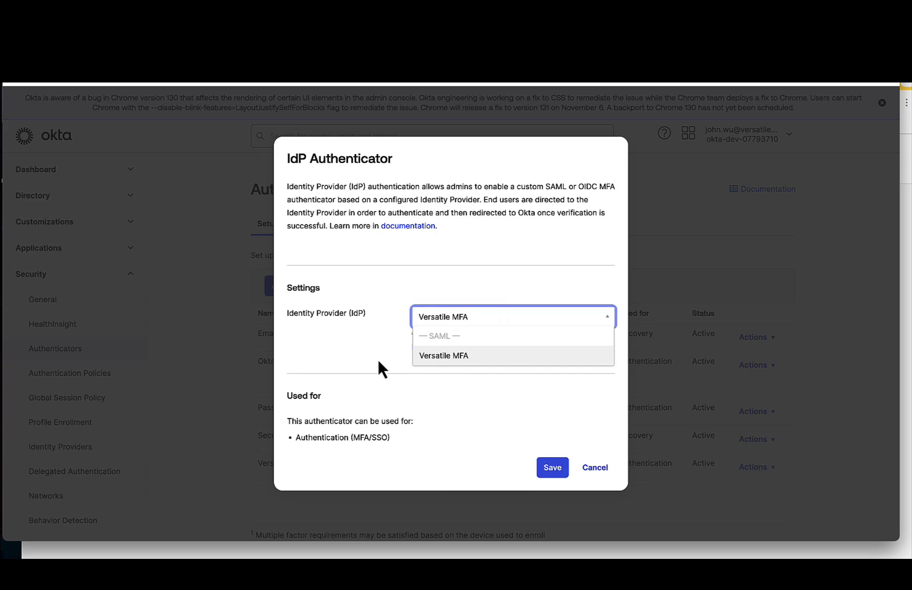
left_click(429, 361)
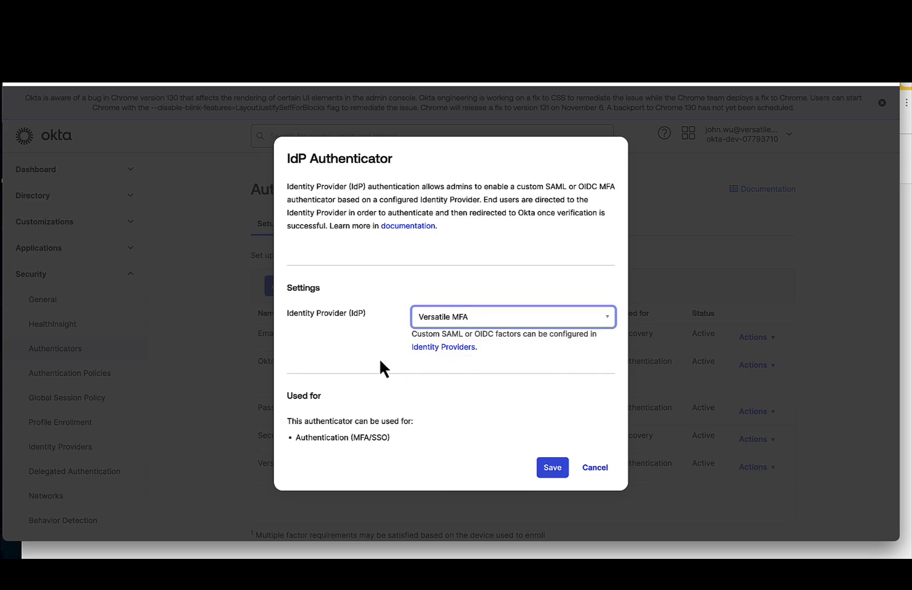
left_click(591, 468)
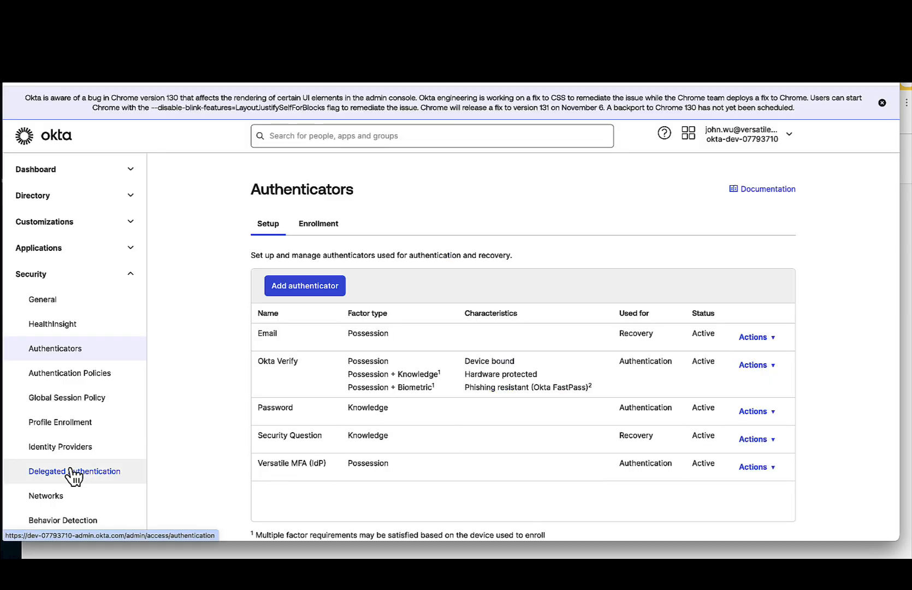
- Examine the MFA with IDP rule in the default Global Session Policy, including its multifactor and session settings, and close it without updating
left_click(116, 404)
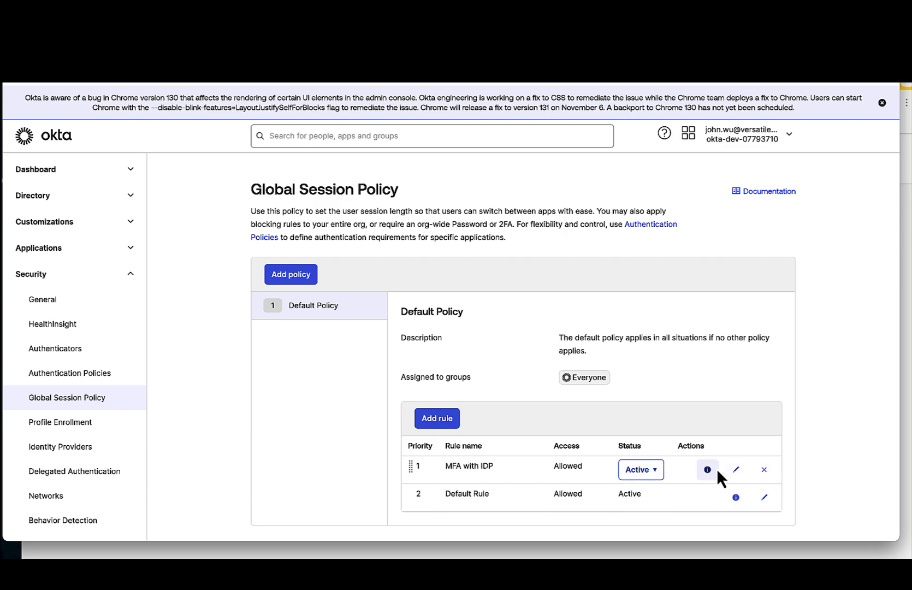
left_click(737, 469)
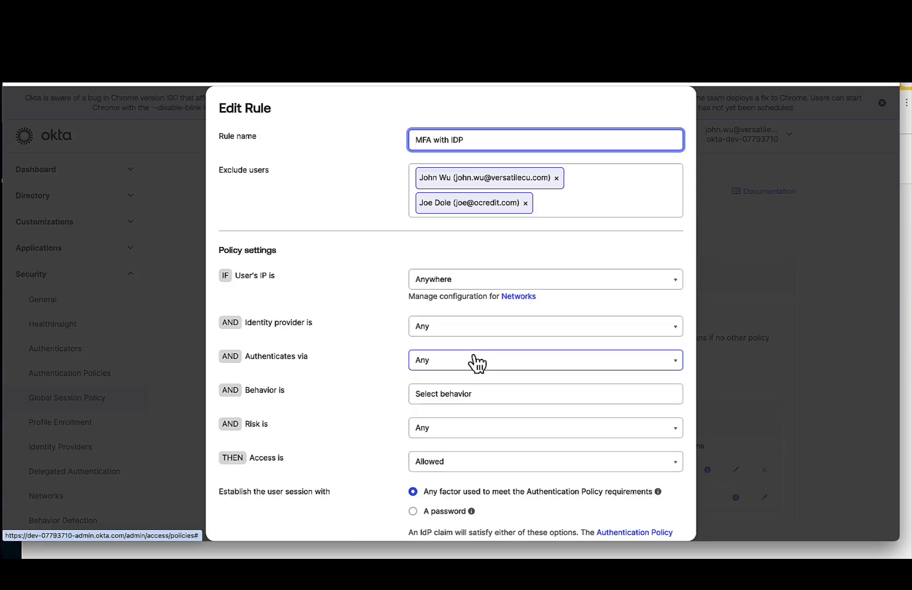
scroll(472, 363, "down", 10)
scroll(470, 361, "up", 2)
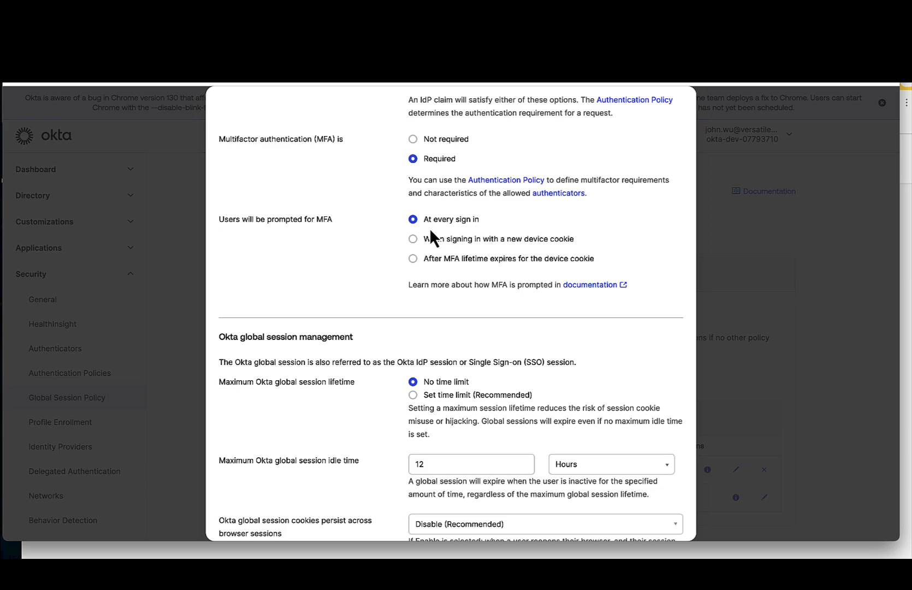
scroll(437, 328, "up", 1)
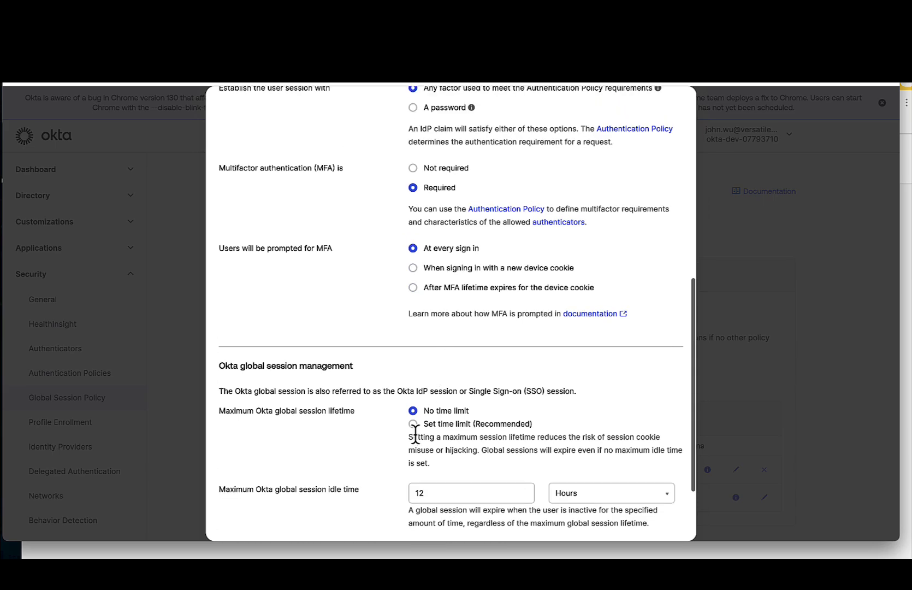
scroll(459, 470, "down", 2)
scroll(458, 471, "up", 5)
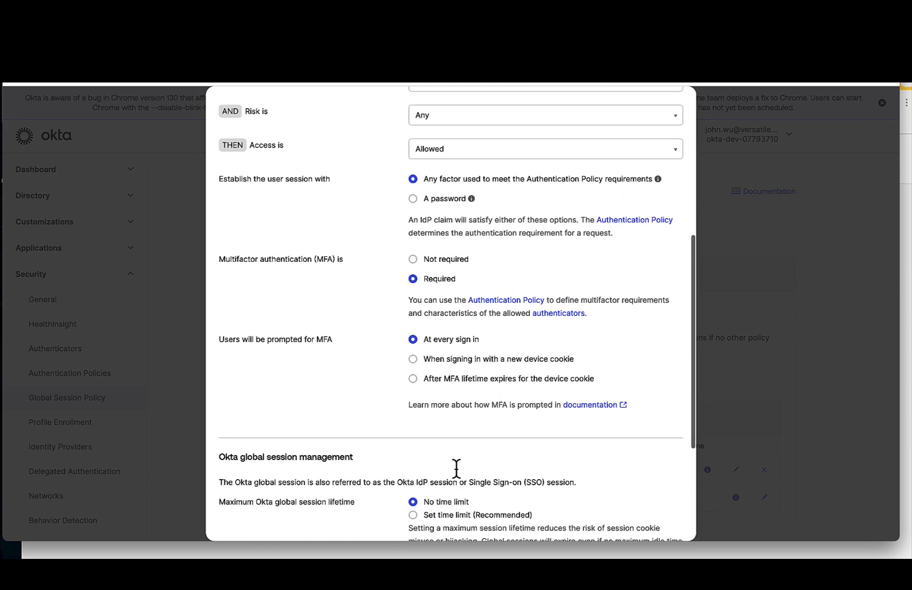
scroll(458, 474, "down", 3)
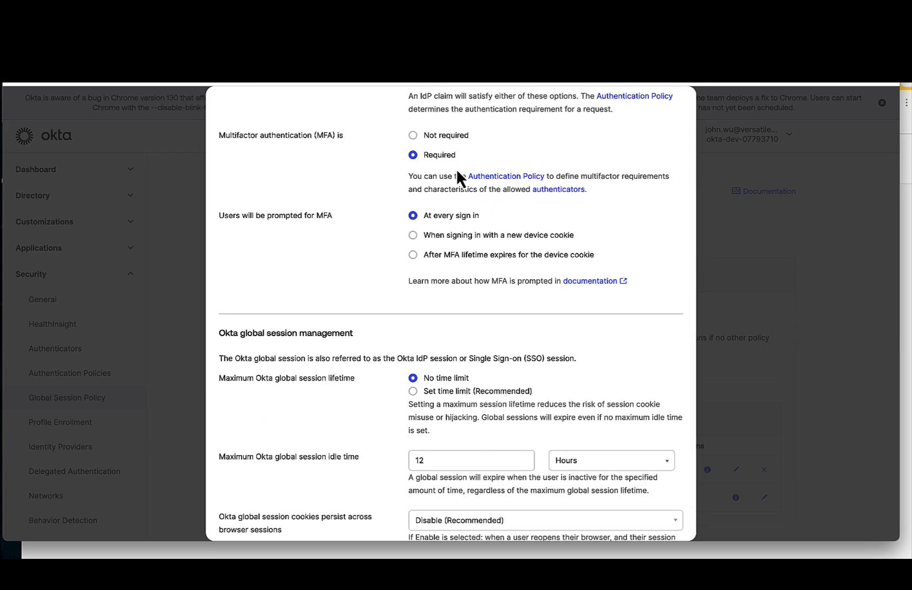
left_click(424, 136)
left_click(428, 155)
scroll(548, 326, "down", 3)
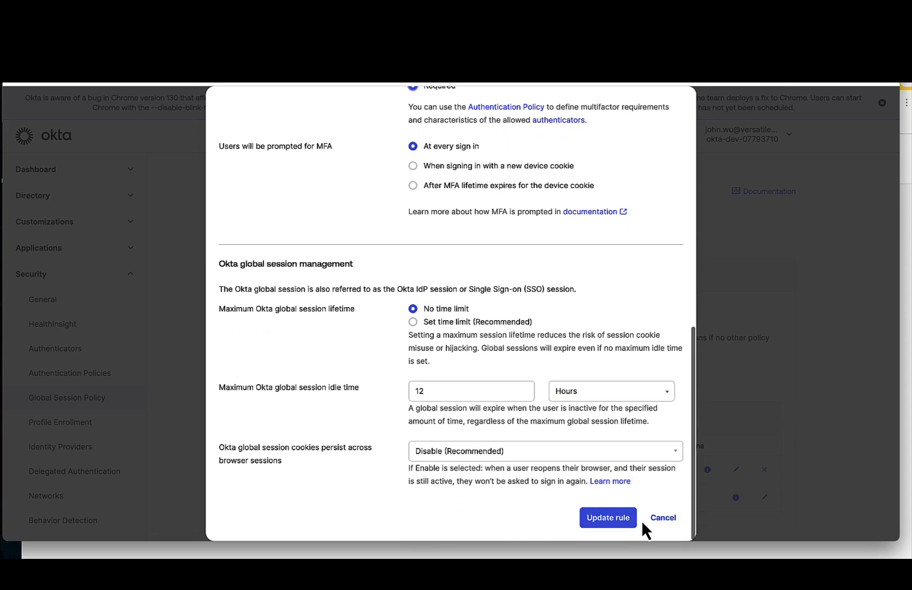
left_click(668, 523)
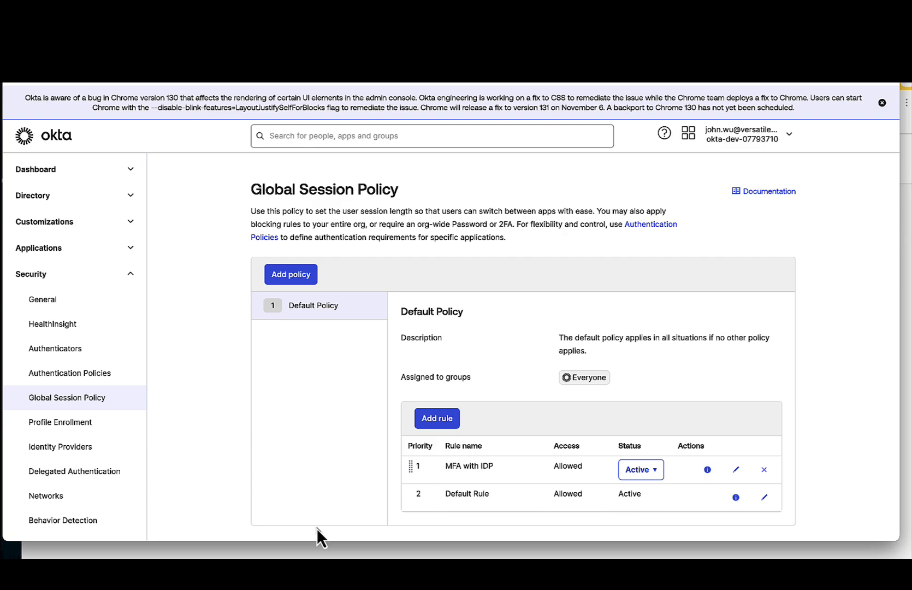
- Switch to the Okta end-user sign-in window, enter the demo user's username and continue to the password page
left_click(346, 558)
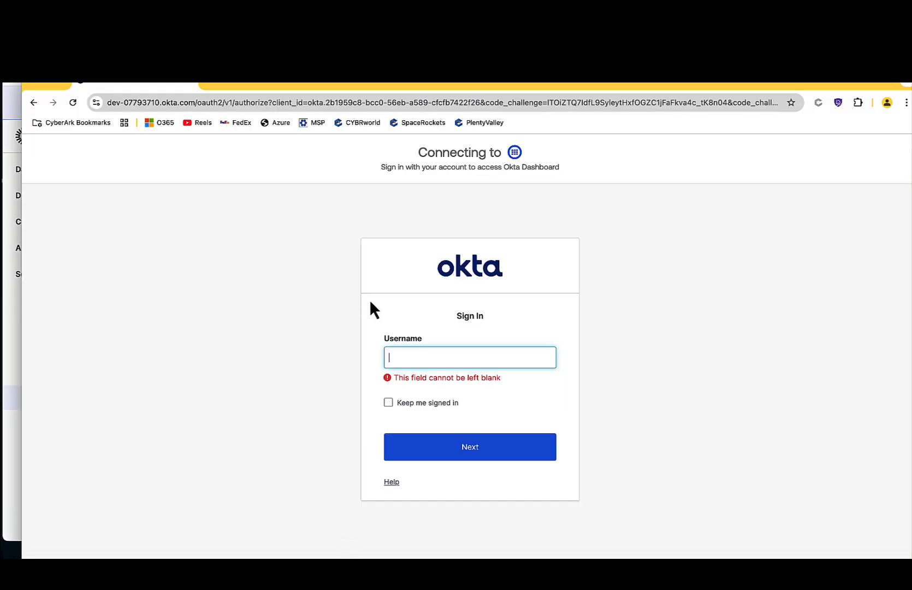
type("ed")
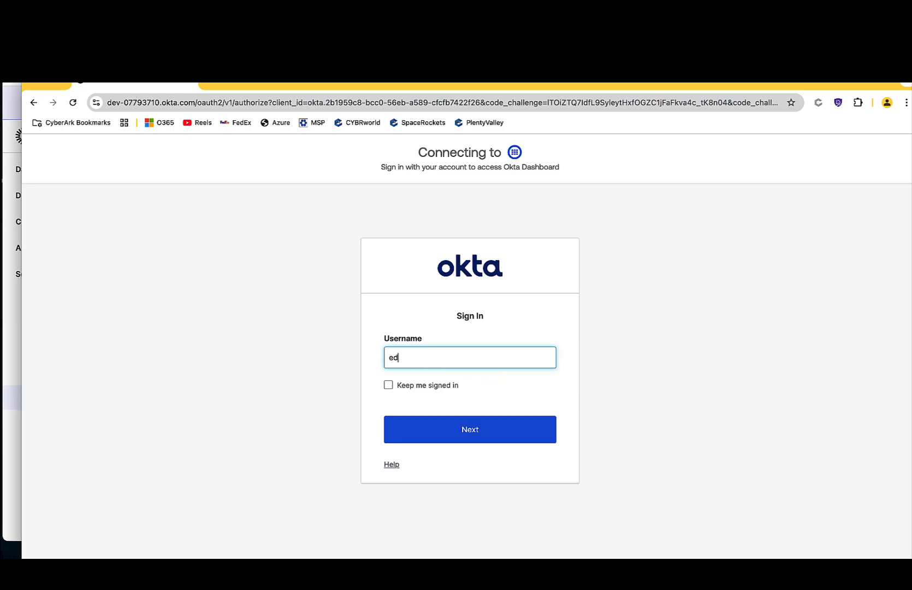
type("ith@")
type("idpf")
type("e")
type("ac")
type("tor")
type(".test")
left_click(481, 434)
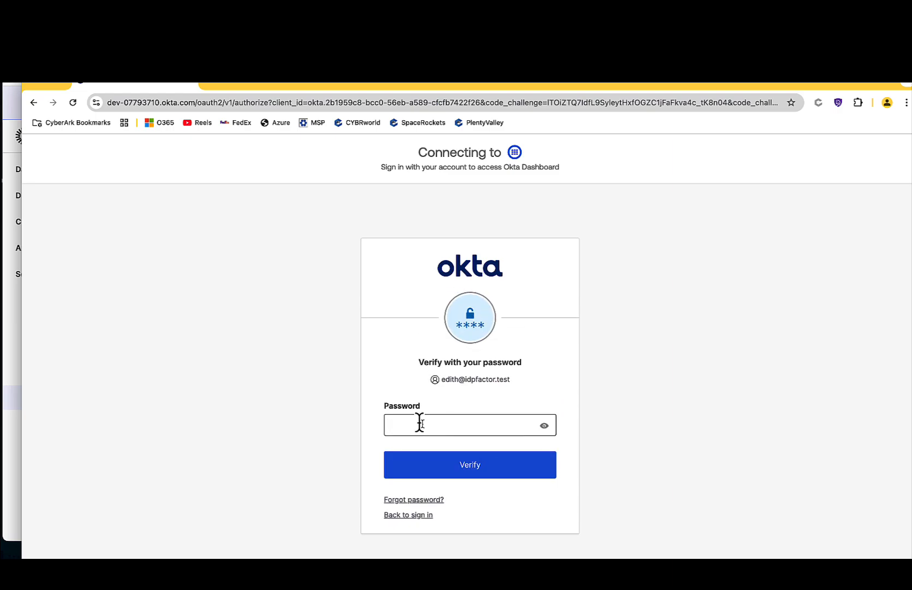
- Enter the demo user's account password and submit it for verification
left_click(420, 424)
type("••••••••")
left_click(479, 467)
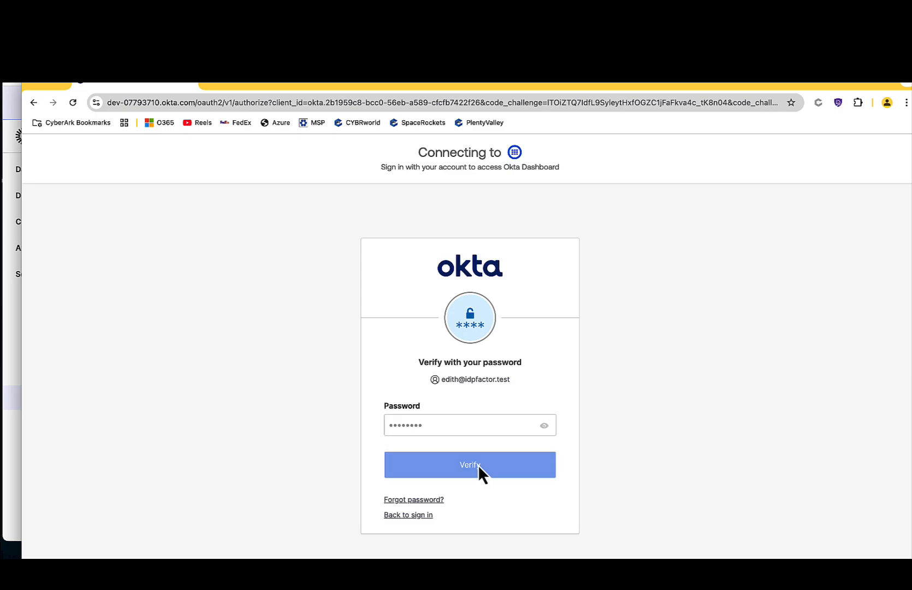
- Choose to set up Versatile MFA as the security method and start the enrollment
scroll(646, 444, "down", 2)
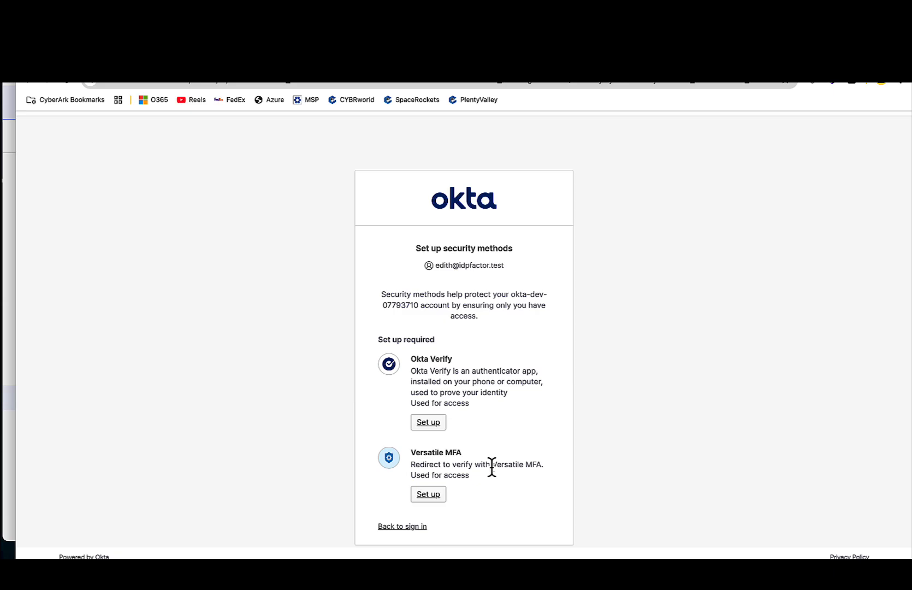
left_click(431, 497)
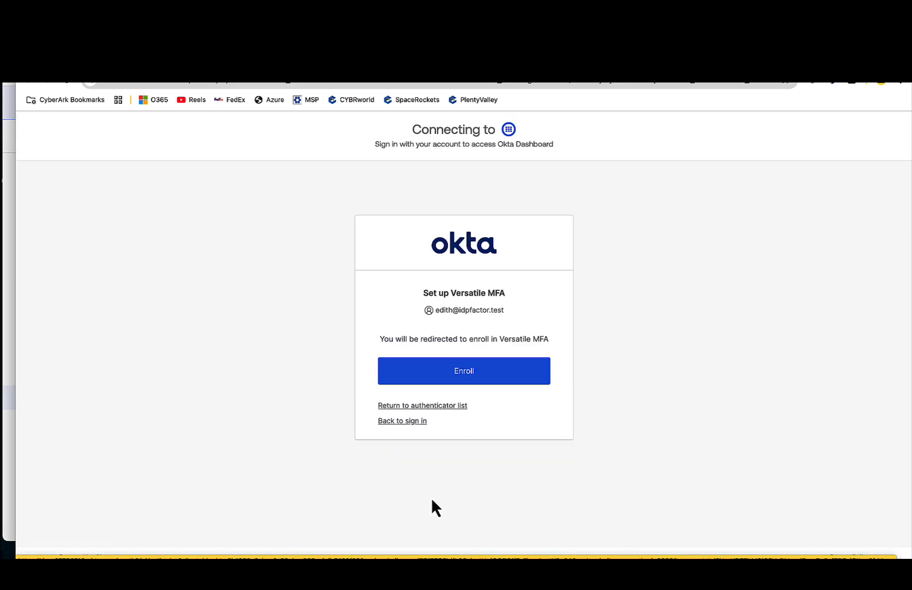
left_click(466, 419)
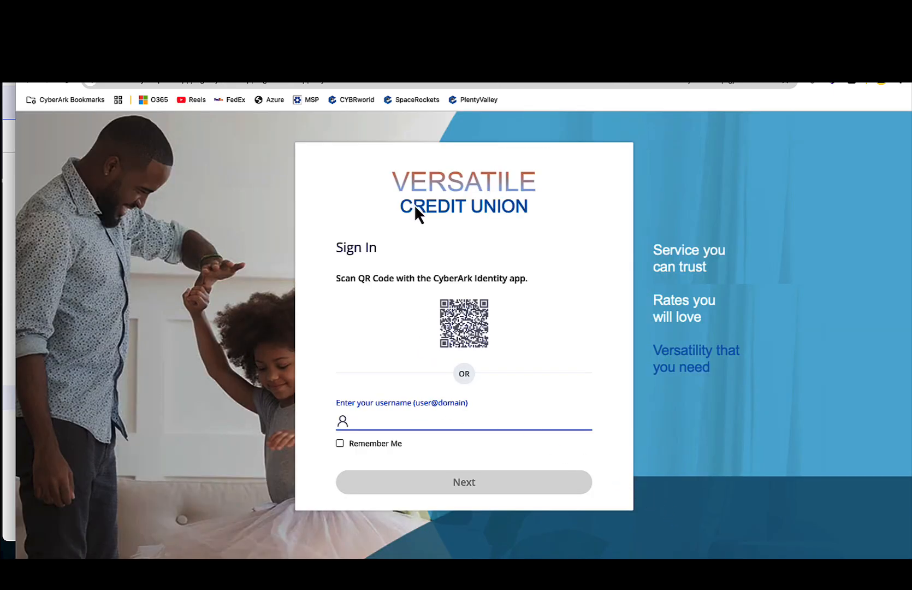
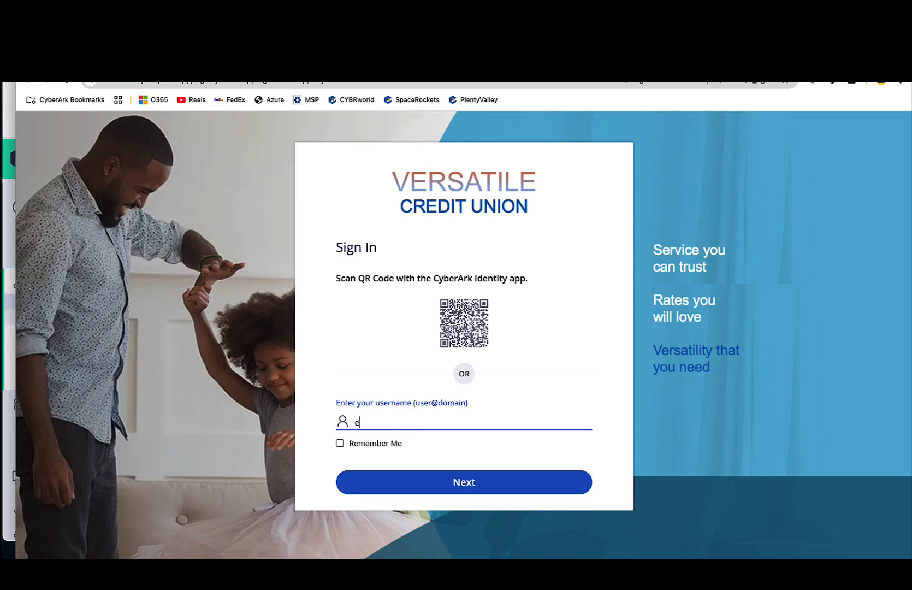
- Enter the demo user's username on the Versatile Credit Union sign-in page and continue to the authentication method choice
left_click(462, 483)
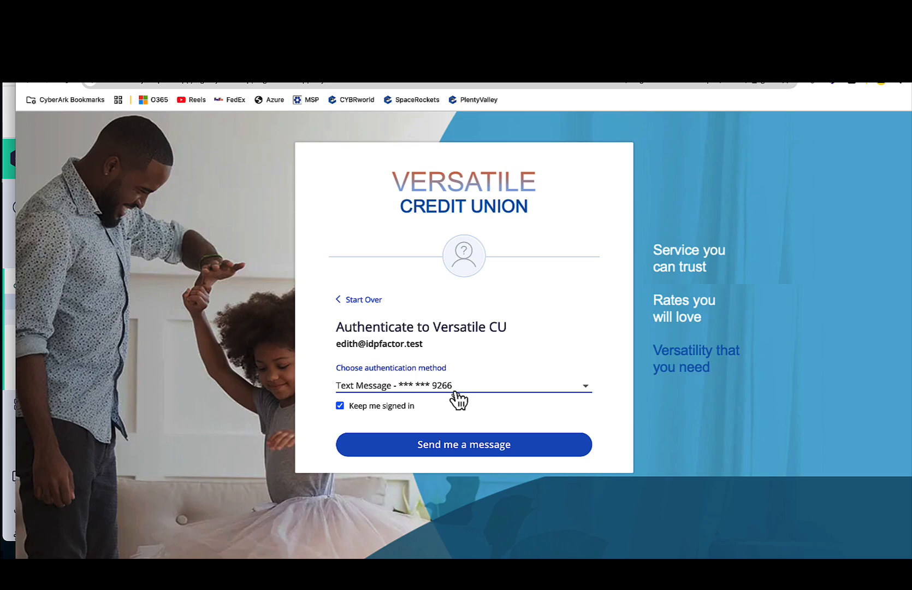
- Turn off Keep me signed in, choose Text Message as the authentication method and send the message
left_click(377, 407)
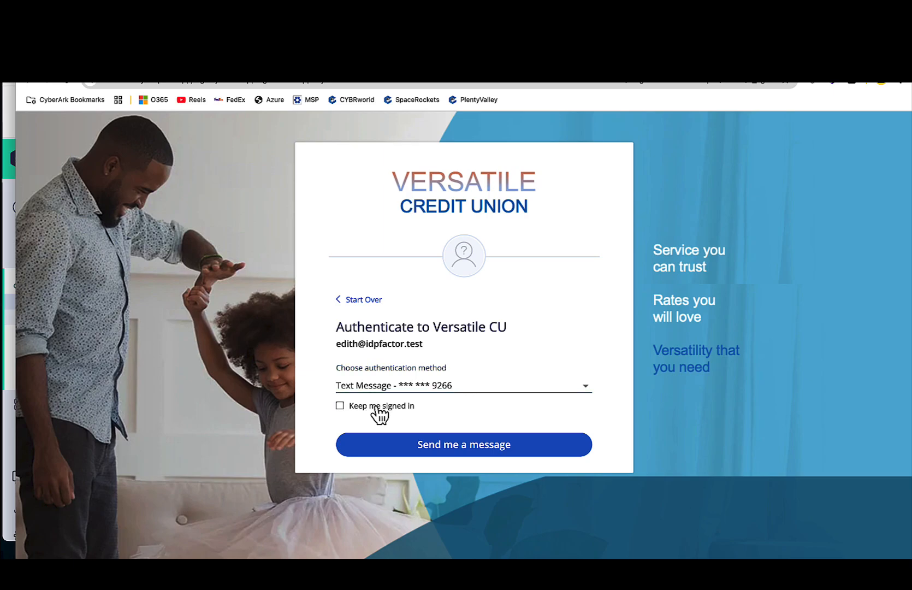
left_click(494, 395)
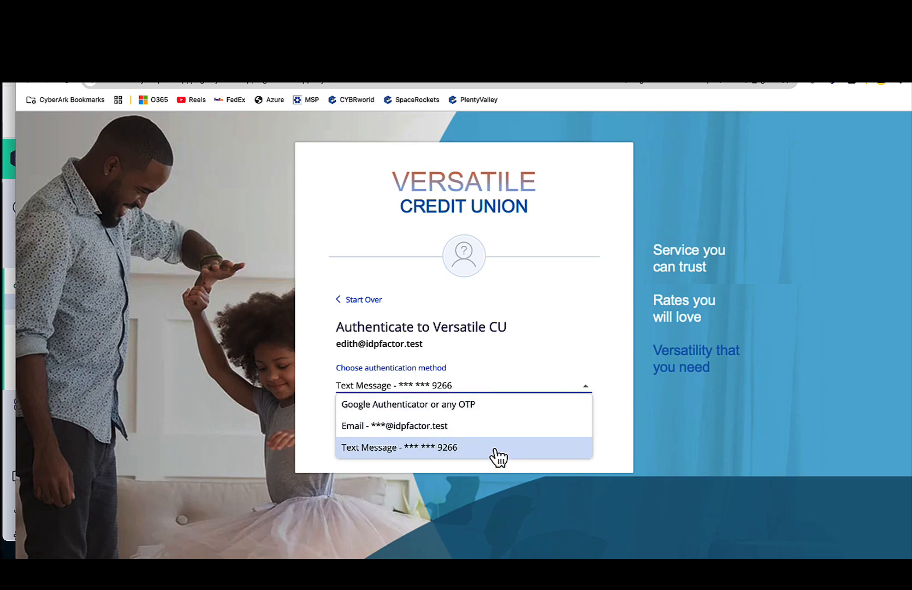
left_click(386, 451)
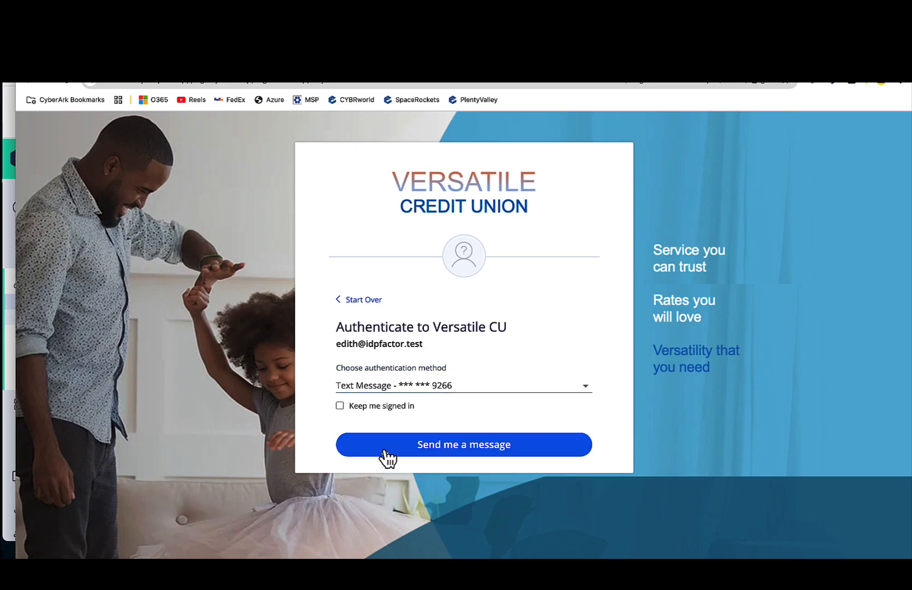
left_click(391, 455)
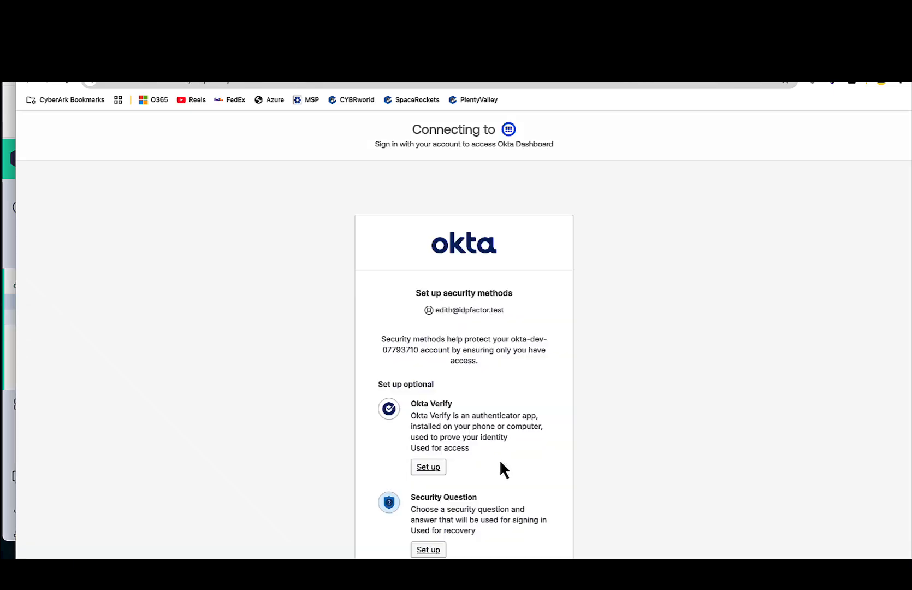
- Skip the optional Okta Verify and Security Question setups and continue to the Okta dashboard
scroll(613, 466, "down", 1)
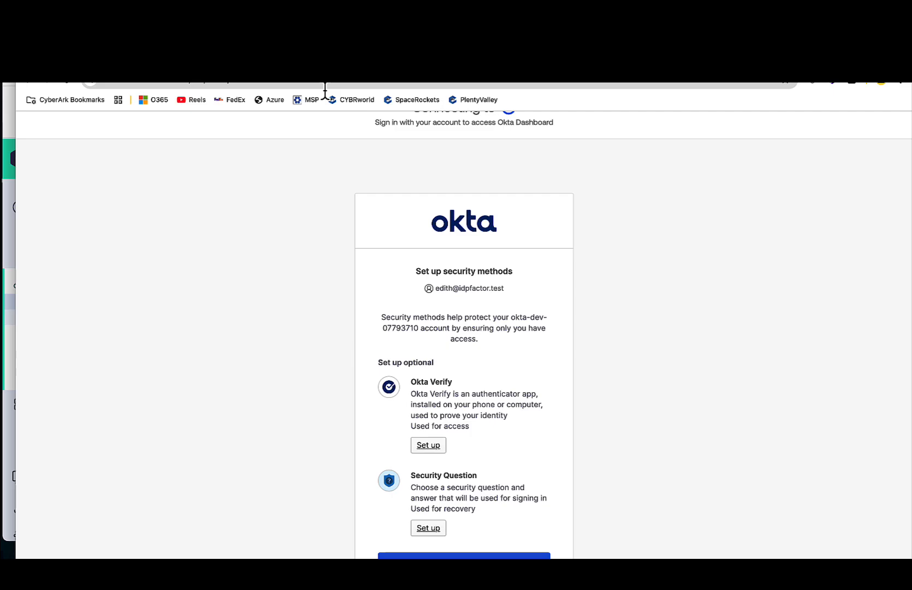
scroll(288, 363, "down", 2)
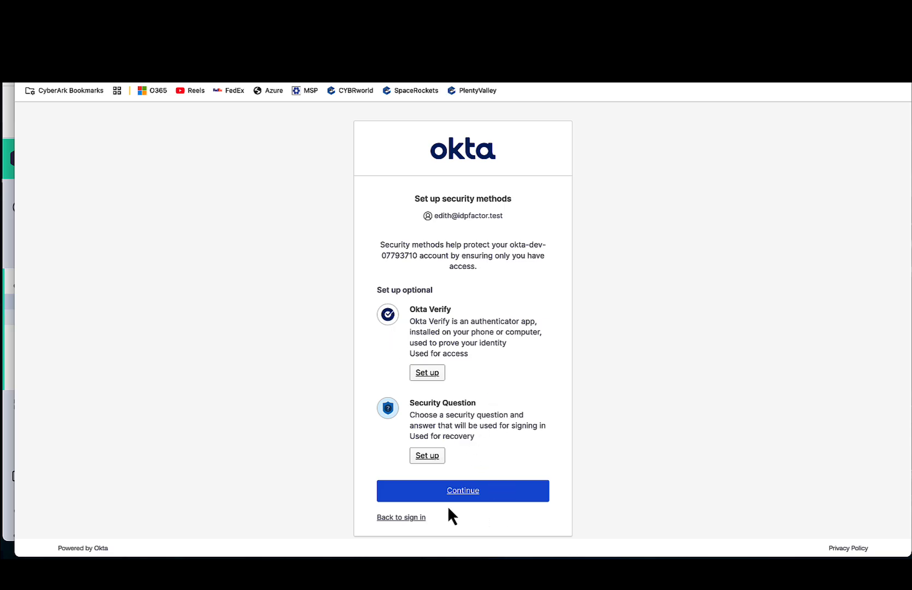
left_click(466, 495)
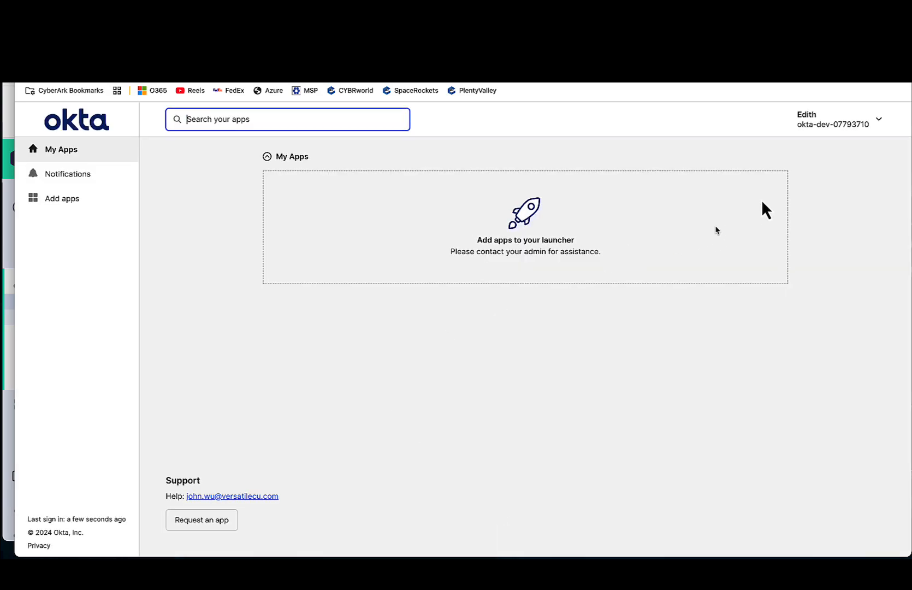
- Sign the demo user out of the Okta dashboard and continue with the same username to the password page
left_click(829, 126)
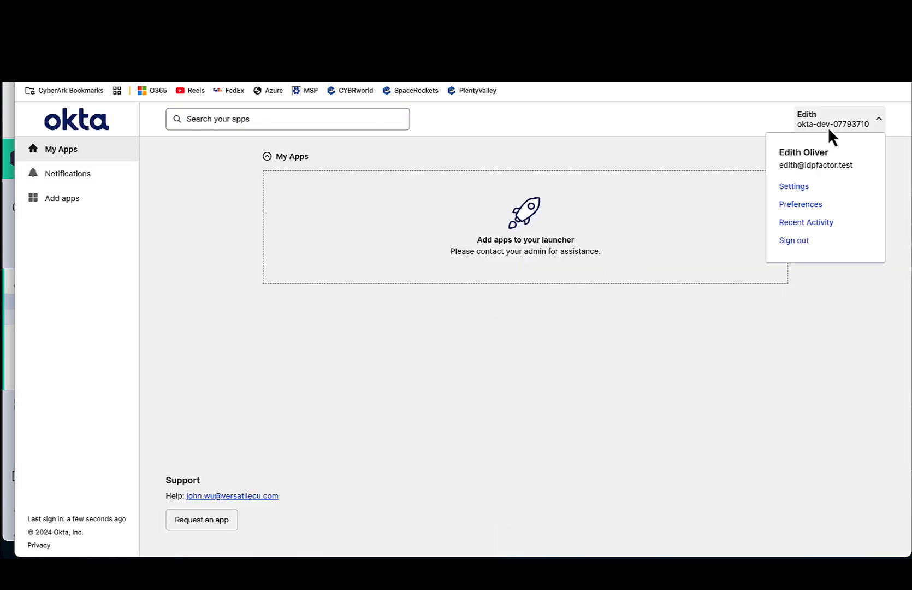
left_click(798, 245)
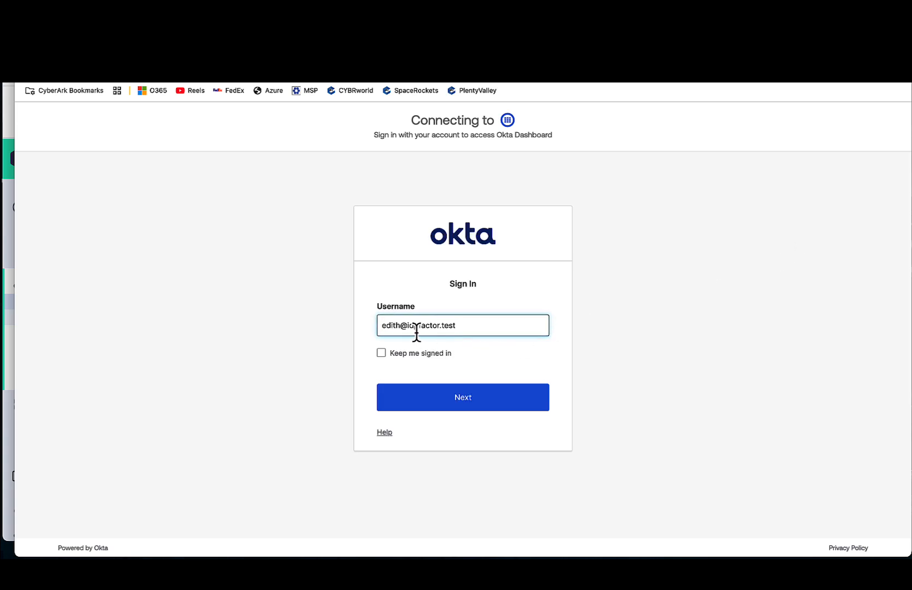
left_click(470, 398)
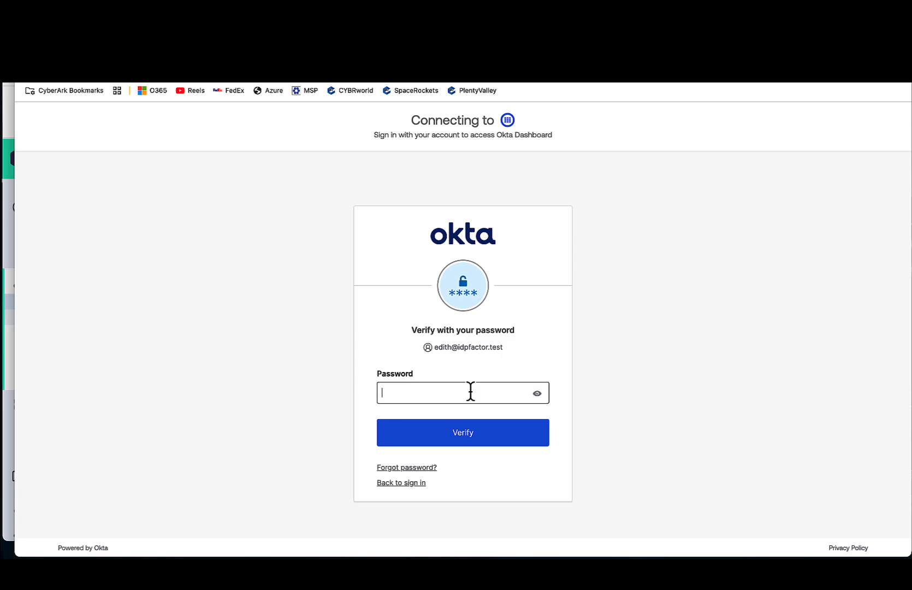
- Enter the demo user's account password, correcting the mistyped characters, and submit it for verification
type("••••••")
key("BackSpace")
key("BackSpace")
key("BackSpace")
key("BackSpace")
key("BackSpace")
key("BackSpace")
type("••••••••")
left_click(462, 435)
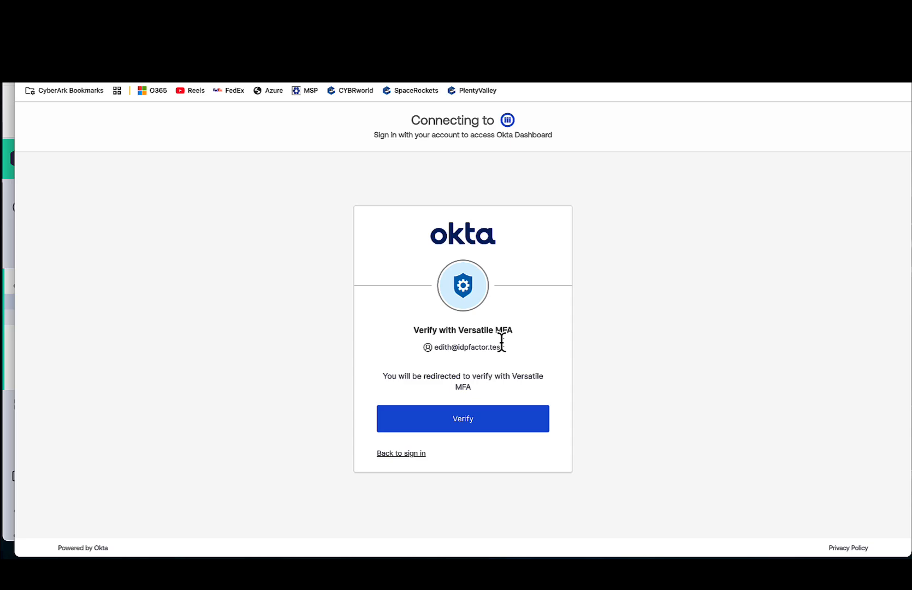
- Start verification with Versatile MFA and continue with the demo user's username on the Versatile Credit Union sign-in page
left_click(467, 428)
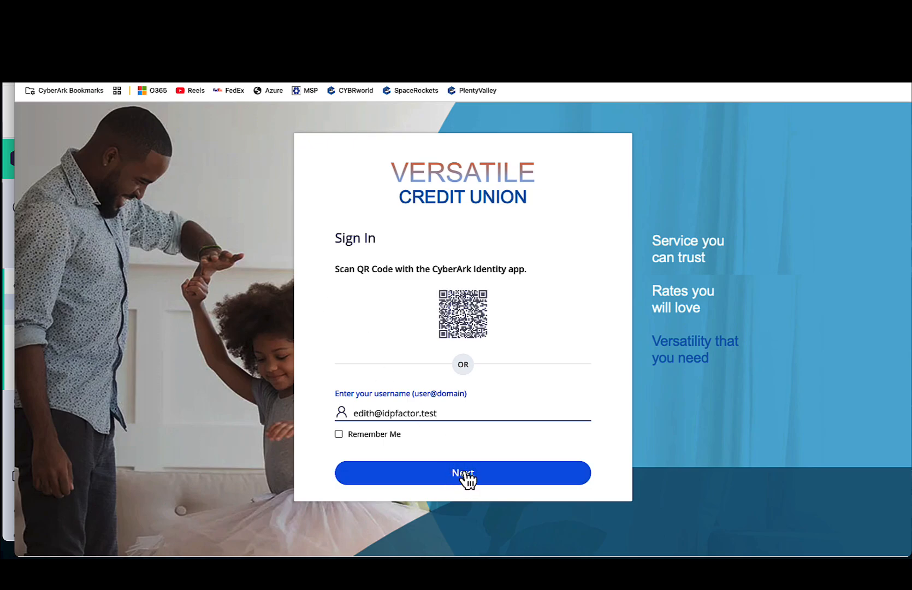
left_click(465, 471)
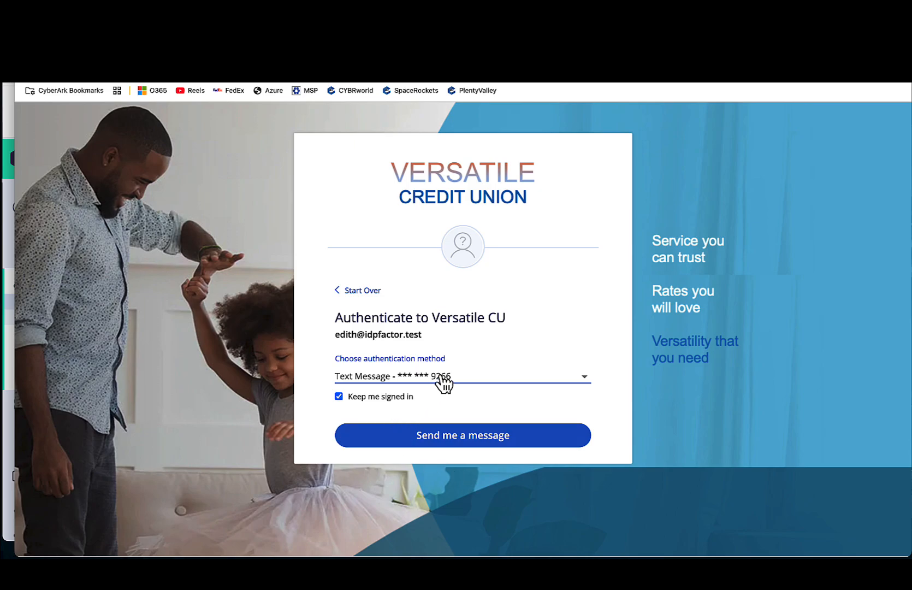
- Clear the Keep me signed in option and request the authentication code by text message
left_click(334, 396)
left_click(348, 397)
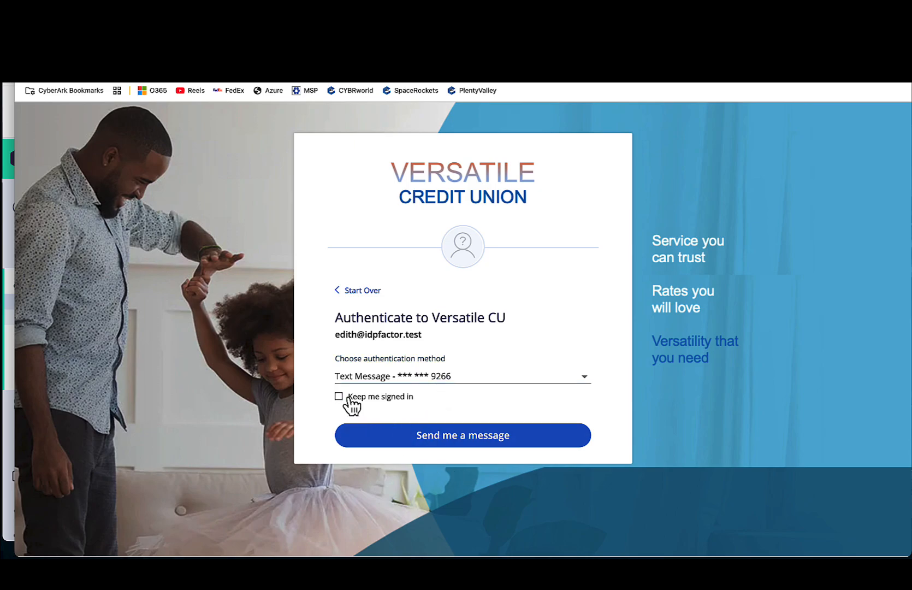
left_click(424, 436)
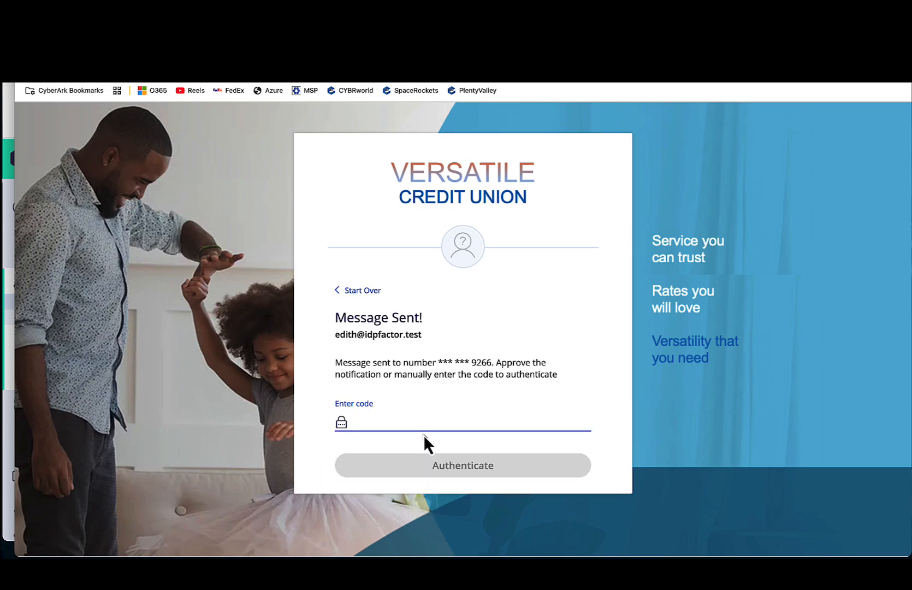